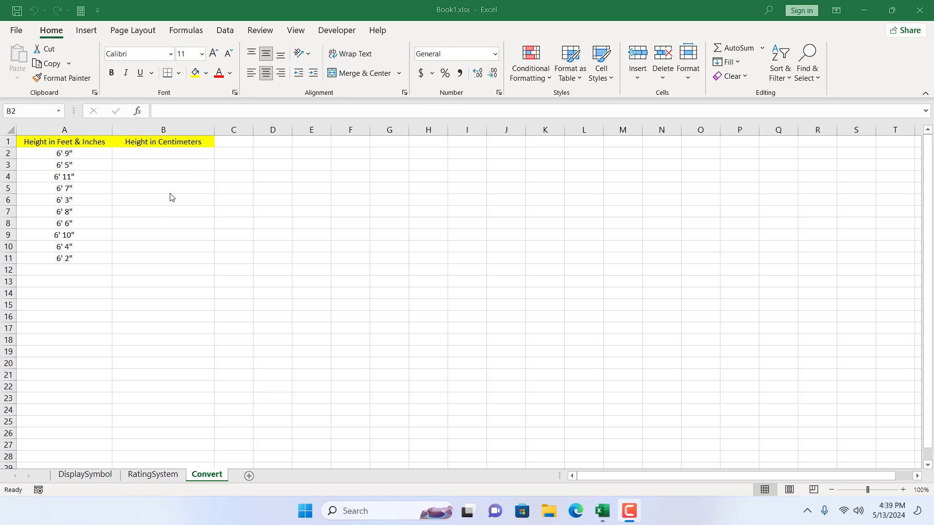
Enter =FIND("'",A2) in B2 to locate the feet mark in the first height, returning 2
{"action": "left_click", "coordinate": [156, 157]}
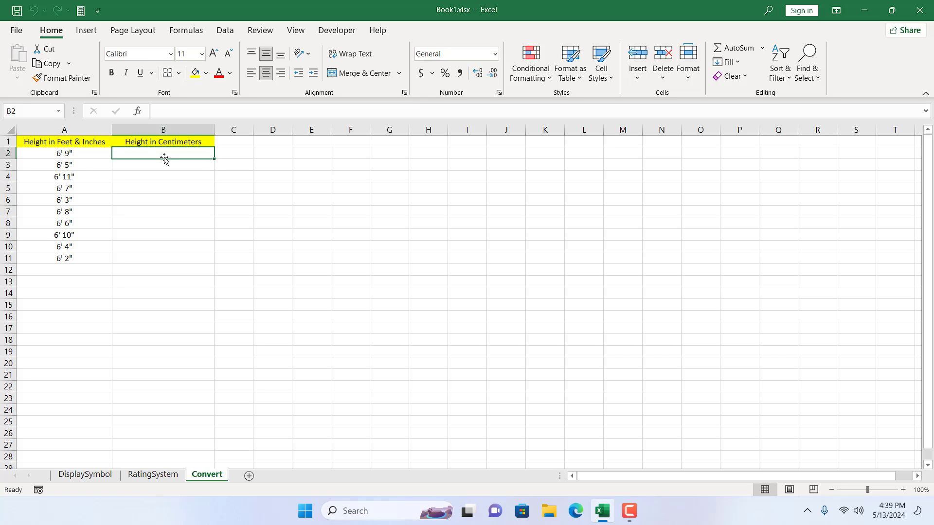
{"action": "left_click", "coordinate": [70, 157]}
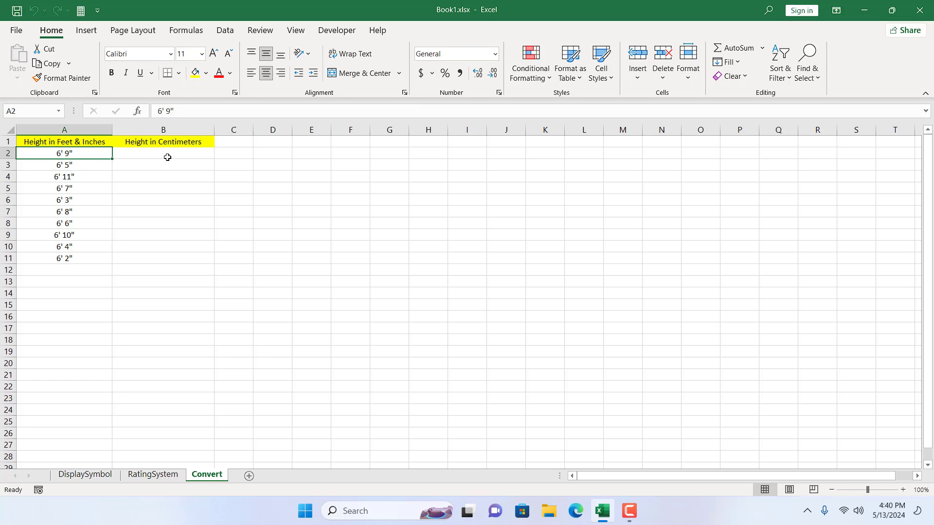
{"action": "left_click", "coordinate": [148, 156]}
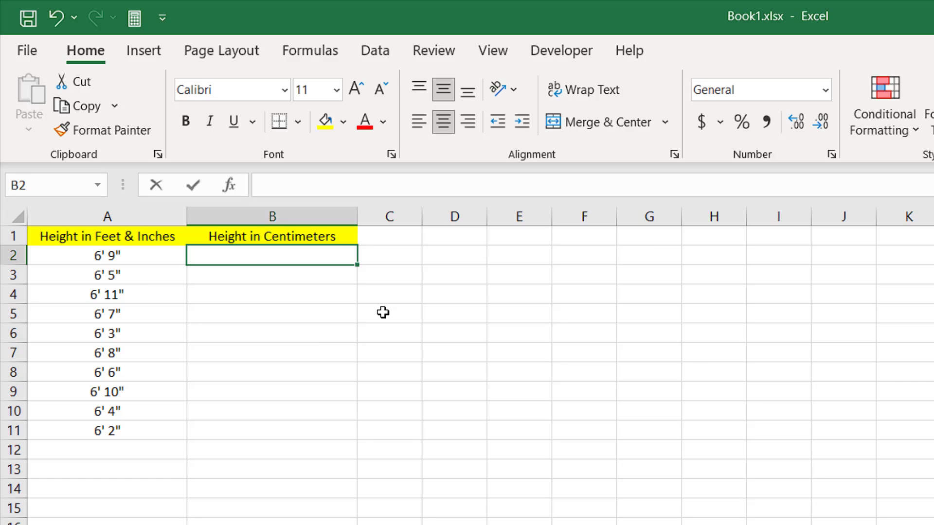
{"action": "type", "text": "=find"}
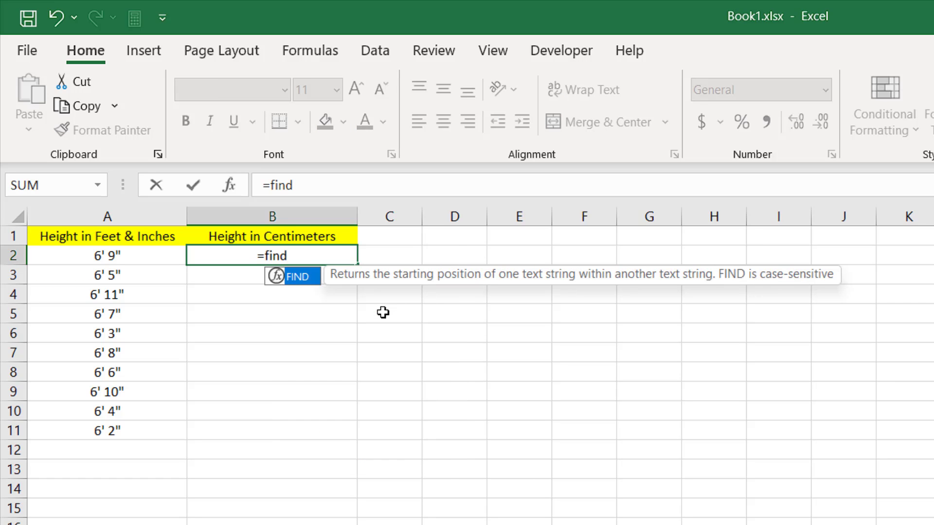
{"action": "double_click", "coordinate": [306, 277]}
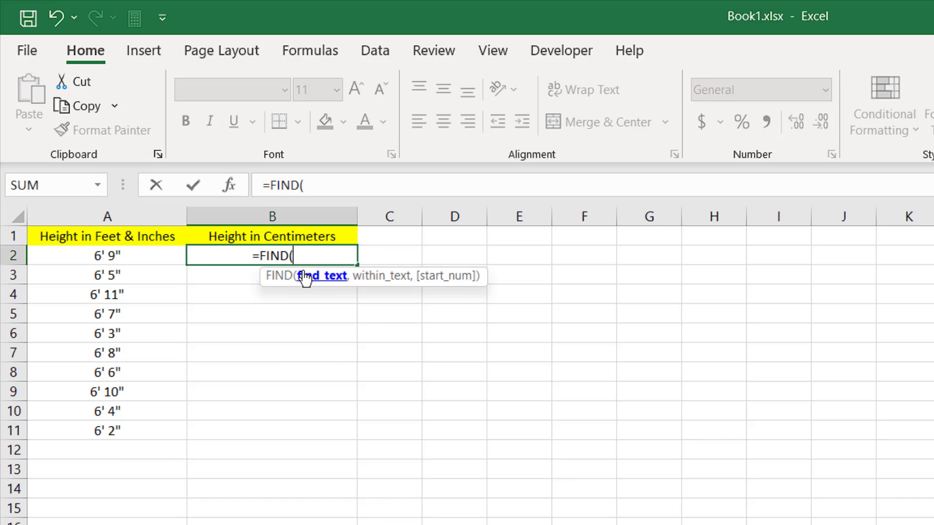
{"action": "type", "text": "\"\"\""}
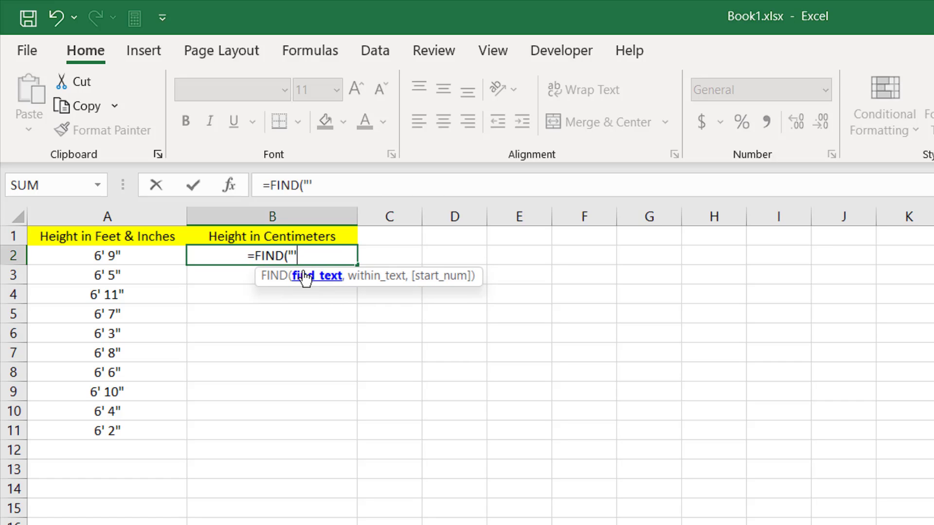
{"action": "type", "text": ","}
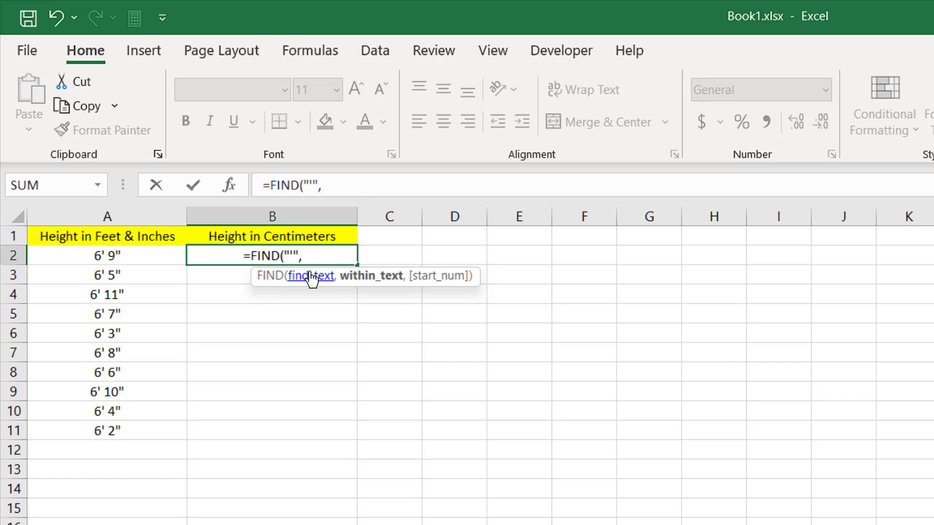
{"action": "left_click", "coordinate": [126, 259]}
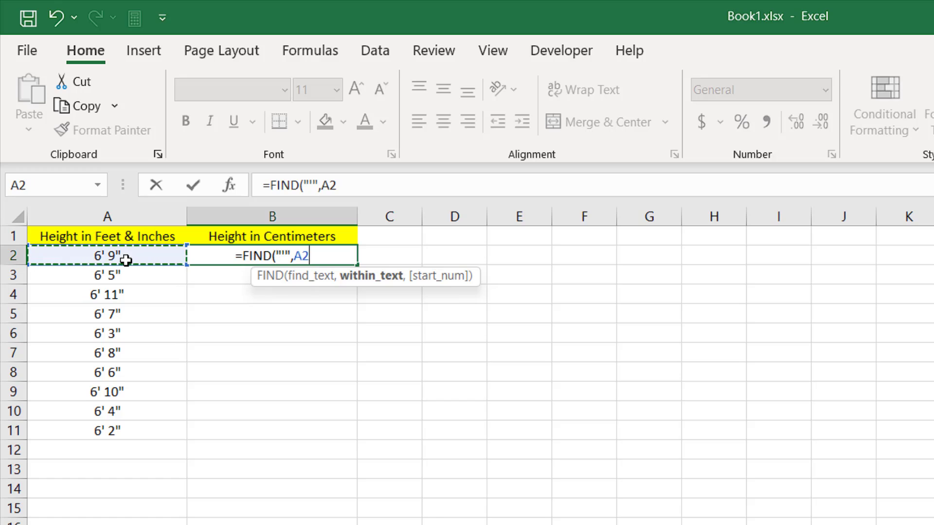
{"action": "type", "text": ")"}
{"action": "key", "text": "Return"}
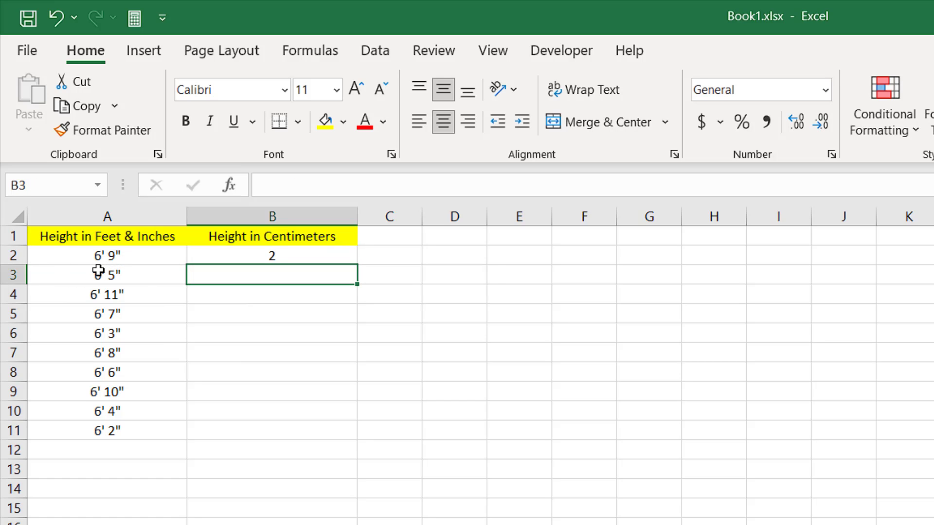
{"action": "left_click", "coordinate": [222, 255]}
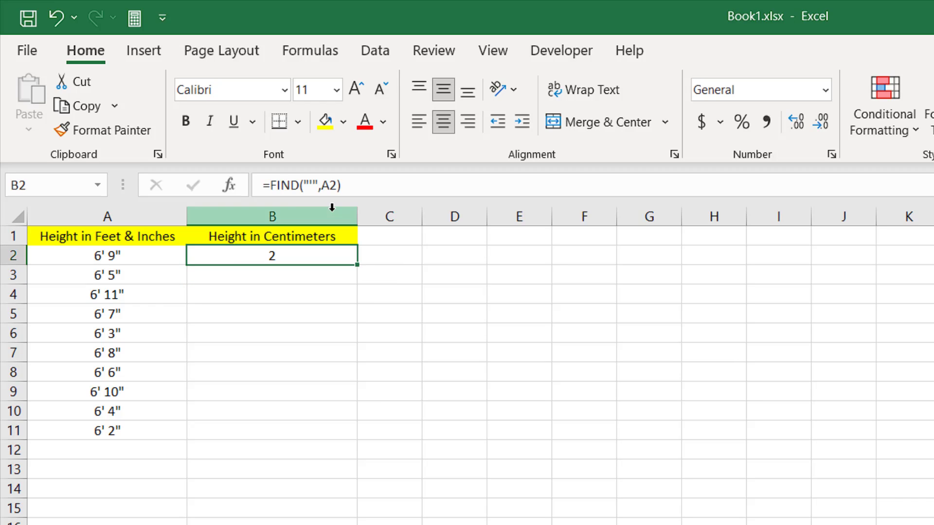
Wrap B2's FIND in LEFT as =LEFT(A2,FIND("'",A2)-1), showing 6 feet
{"action": "left_click", "coordinate": [271, 182]}
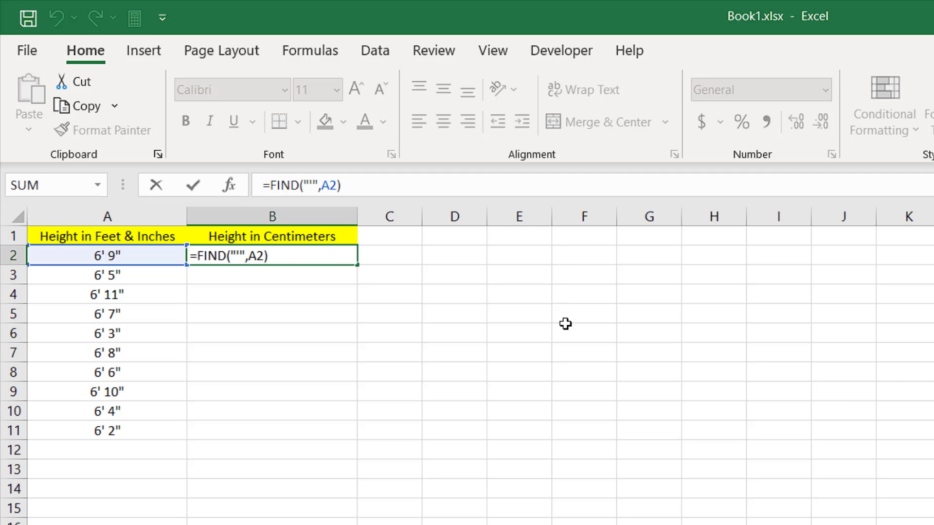
{"action": "type", "text": "Left"}
{"action": "key", "text": "Tab"}
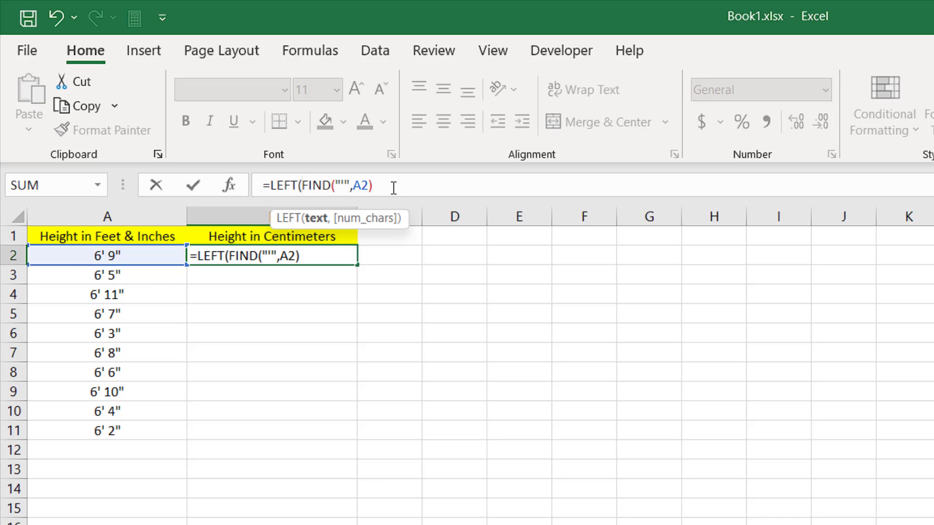
{"action": "left_click", "coordinate": [67, 254]}
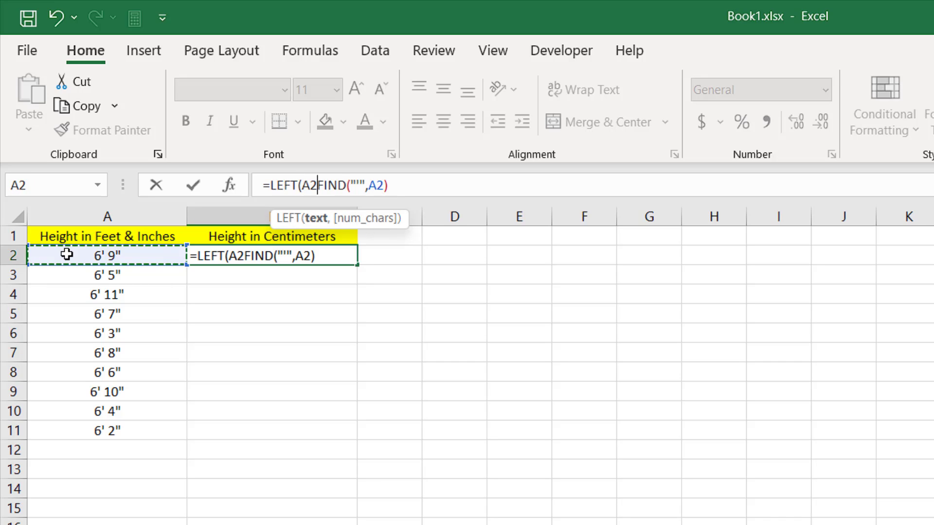
{"action": "type", "text": ","}
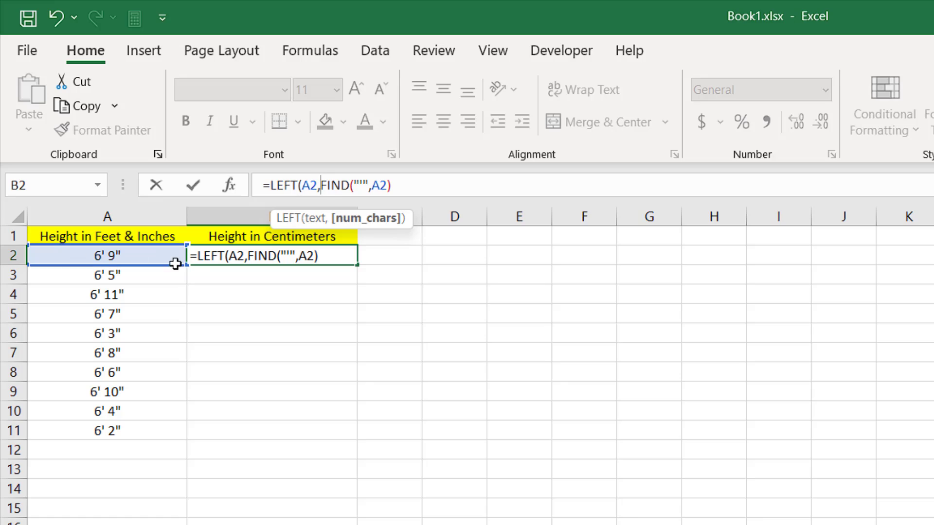
{"action": "left_click", "coordinate": [427, 183]}
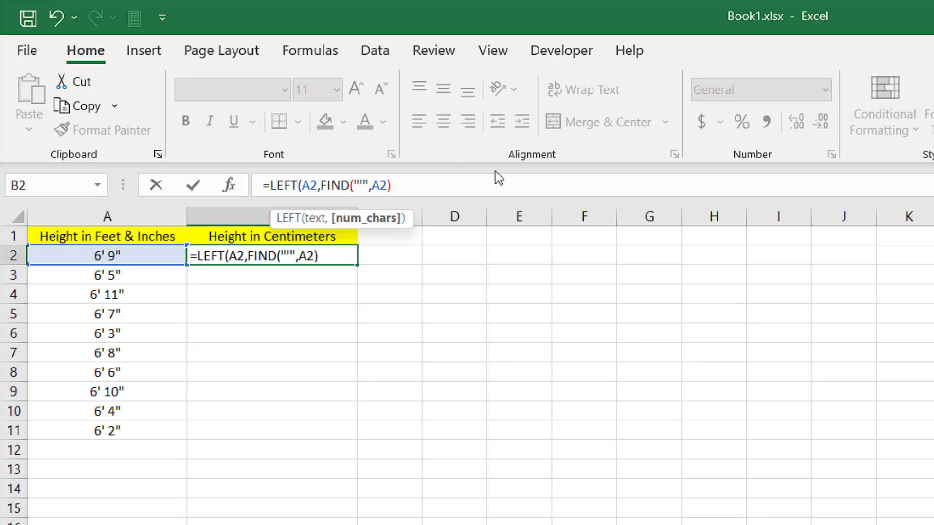
{"action": "type", "text": "-1)"}
{"action": "key", "text": "Return"}
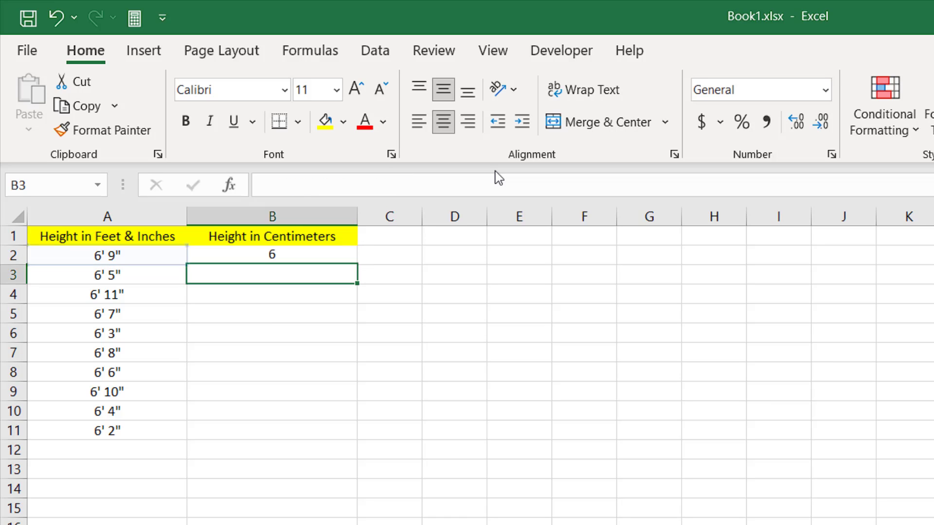
{"action": "left_click", "coordinate": [259, 257]}
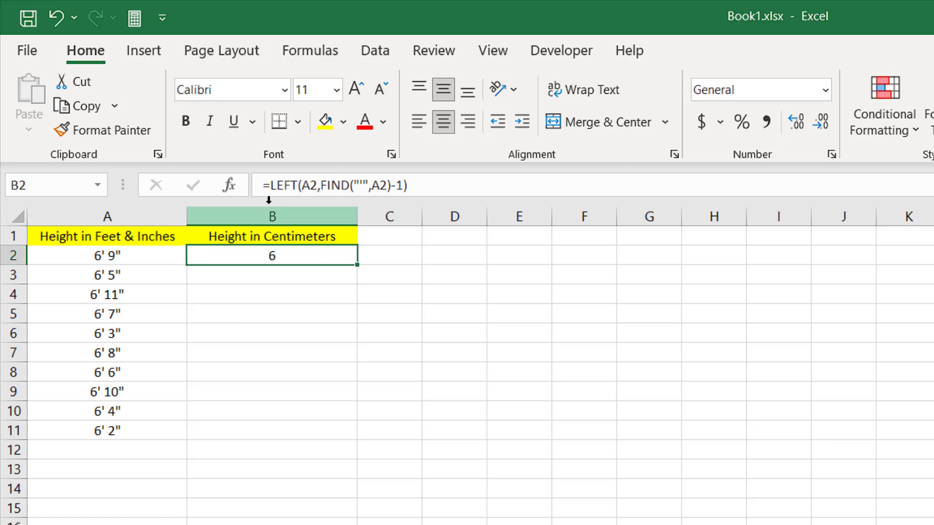
Wrap B2's feet extraction in CONVERT from "ft" to "in", showing 72
{"action": "left_click", "coordinate": [270, 186]}
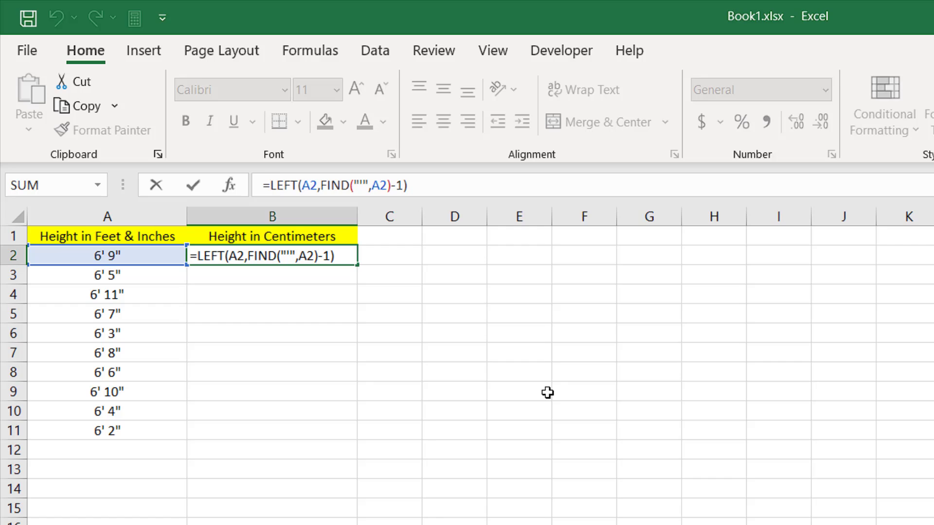
{"action": "type", "text": "Convert"}
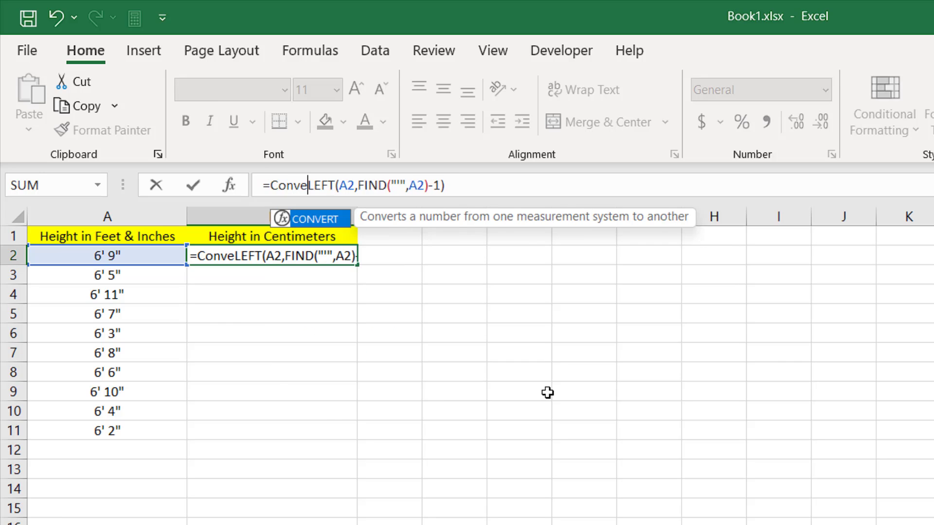
{"action": "double_click", "coordinate": [326, 217]}
{"action": "left_click", "coordinate": [489, 191]}
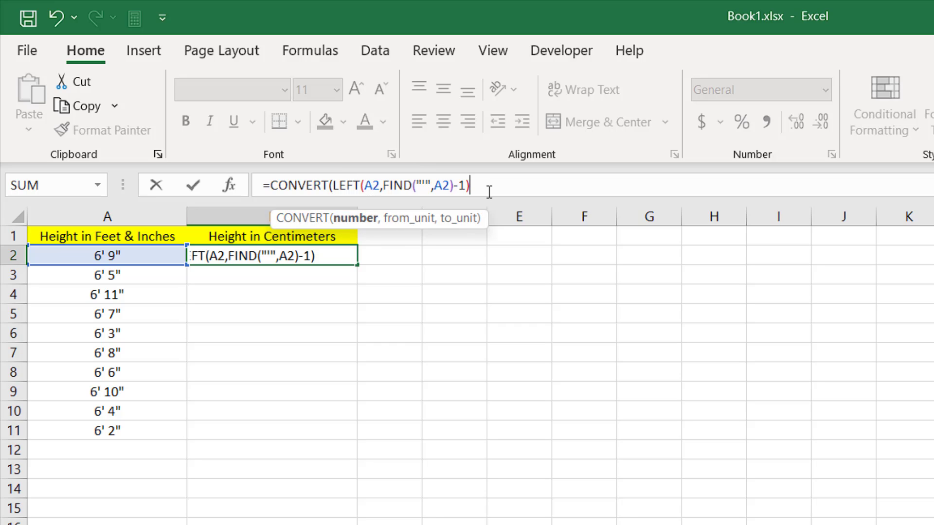
{"action": "type", "text": ","}
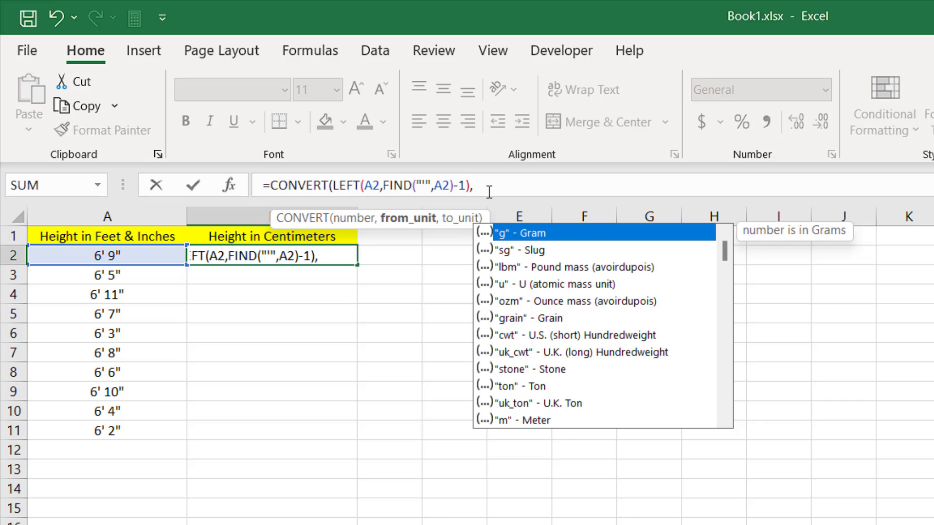
{"action": "scroll", "coordinate": [662, 320], "scroll_direction": "down", "scroll_amount": 5}
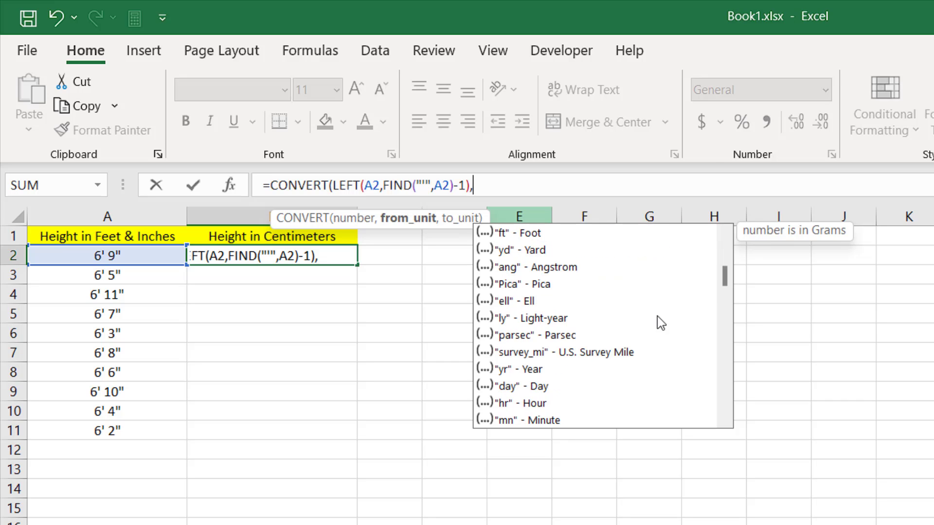
{"action": "double_click", "coordinate": [511, 234]}
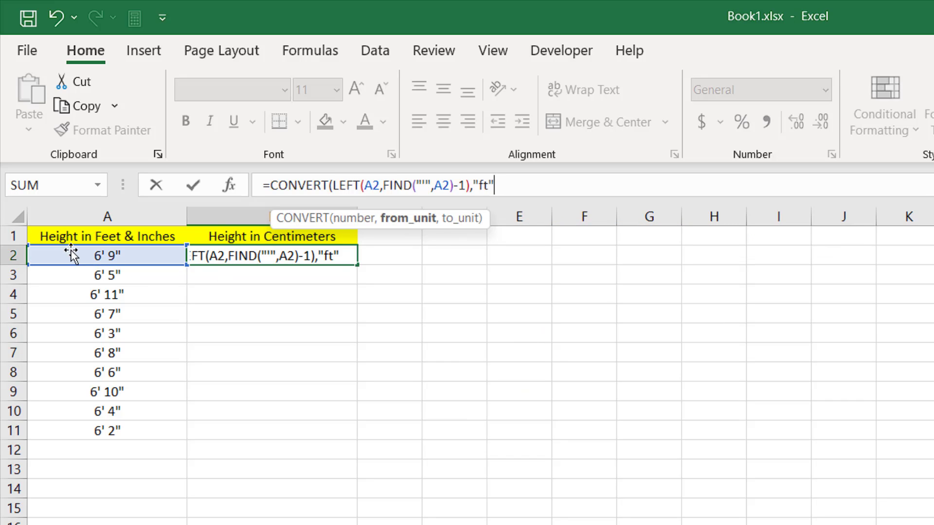
{"action": "type", "text": ","}
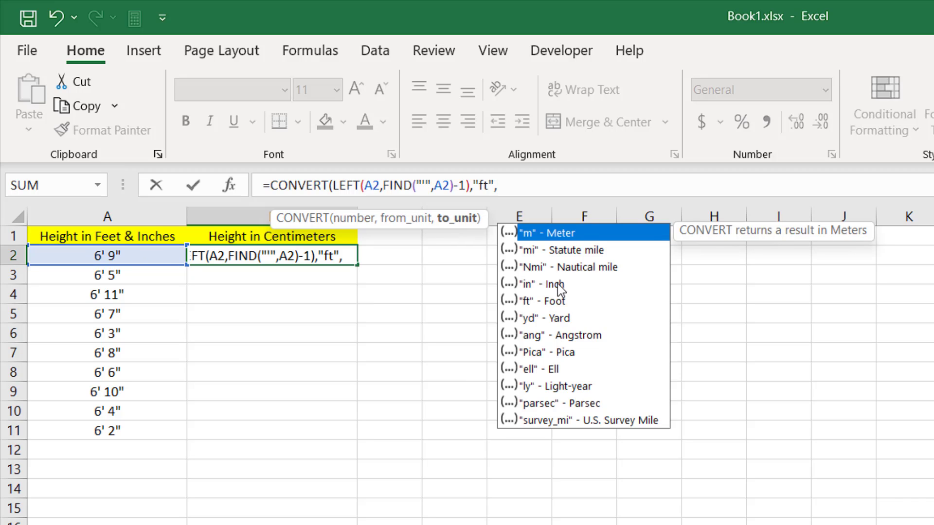
{"action": "double_click", "coordinate": [557, 284]}
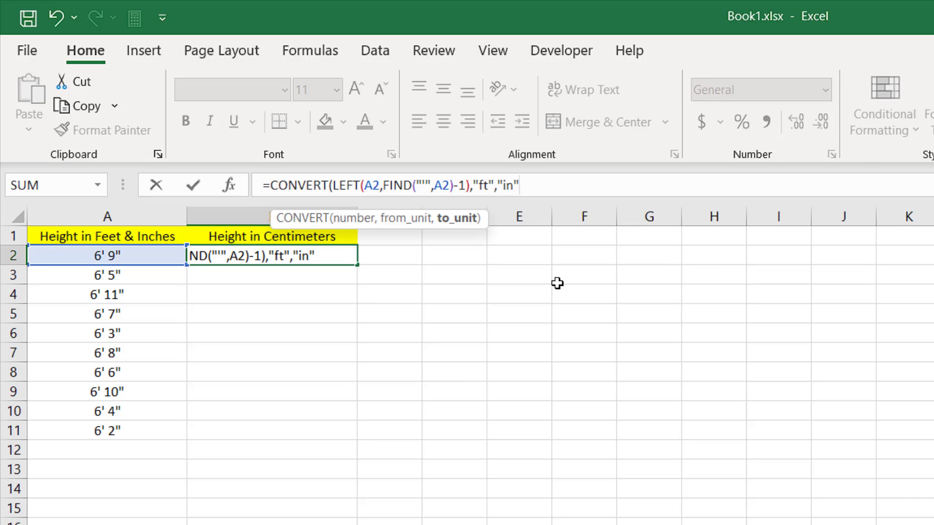
{"action": "type", "text": ")"}
{"action": "key", "text": "Return"}
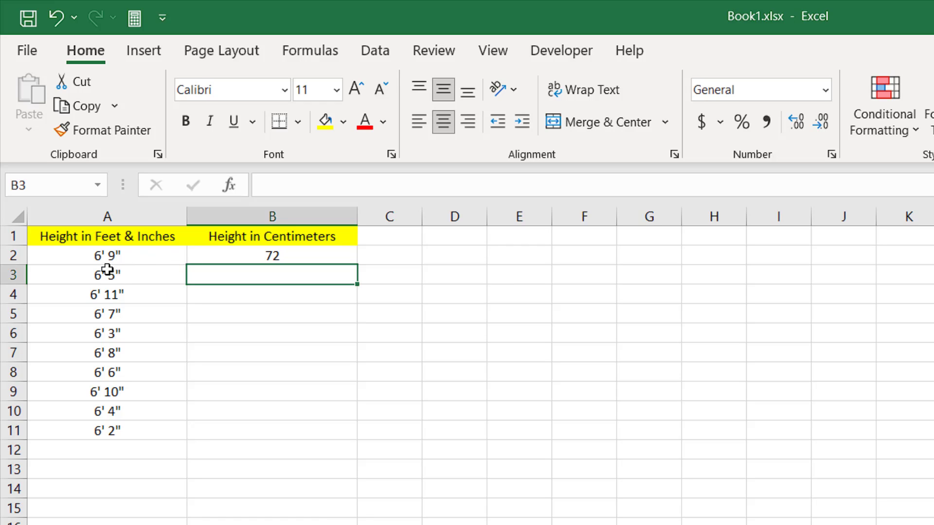
{"action": "left_click", "coordinate": [232, 253]}
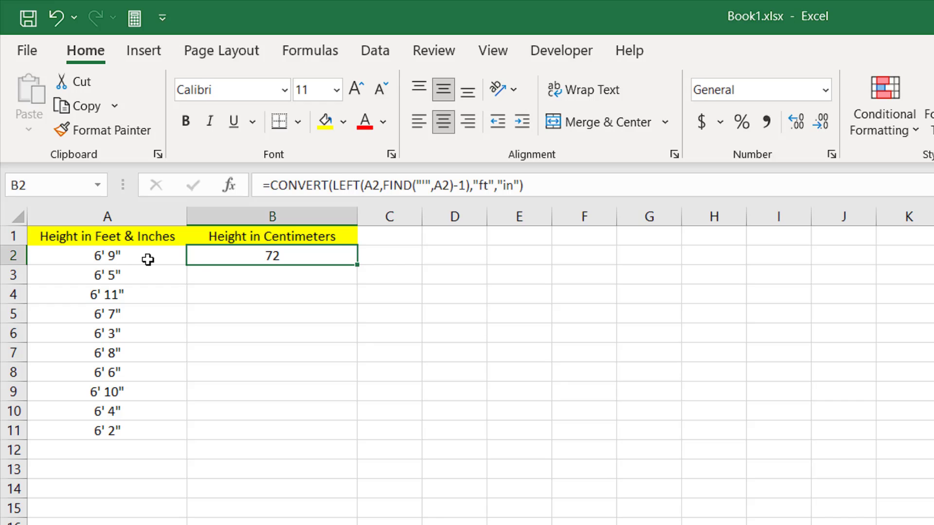
{"action": "left_click", "coordinate": [387, 257]}
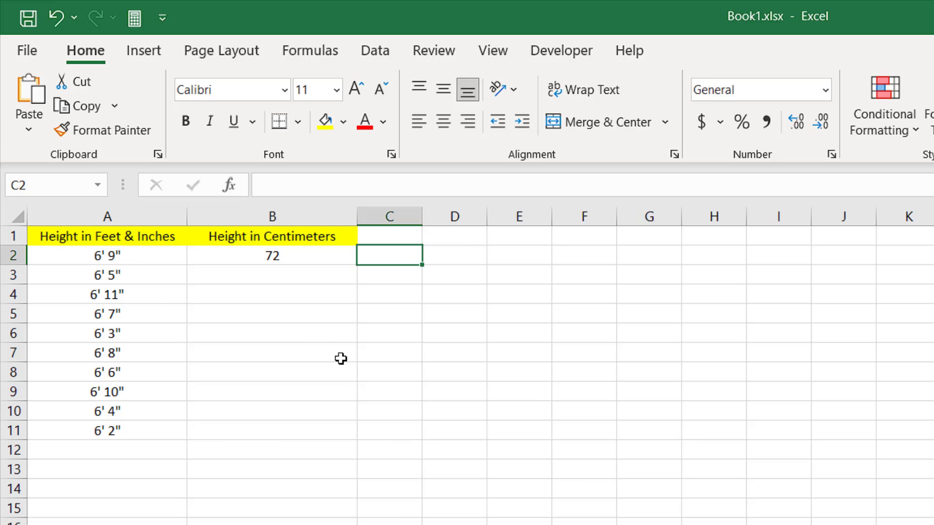
Enter =FIND("'",A2) in helper cell C2
{"action": "type", "text": "="}
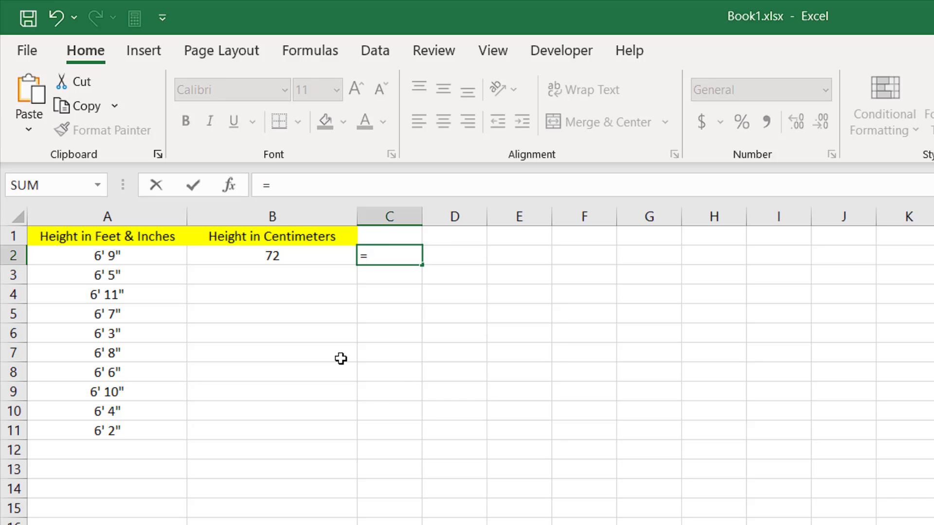
{"action": "type", "text": "find"}
{"action": "key", "text": "Tab"}
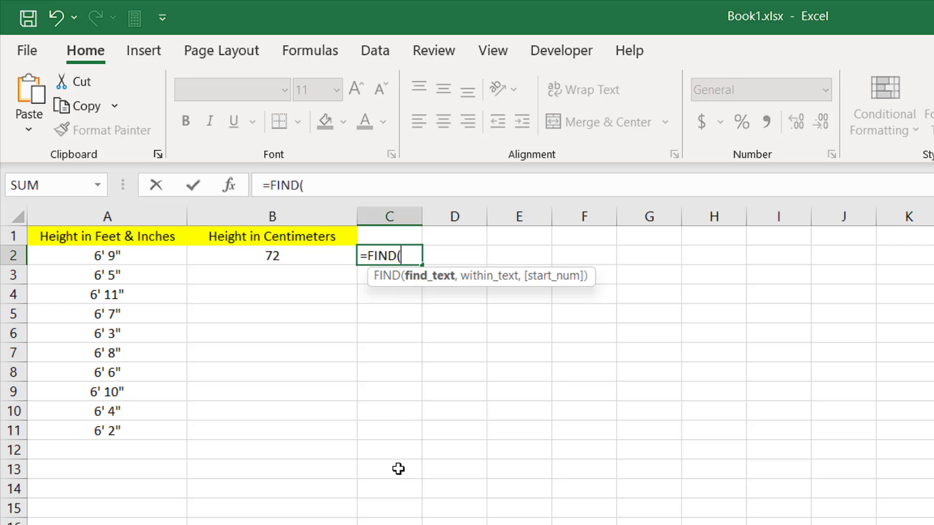
{"action": "type", "text": "\"\"\","}
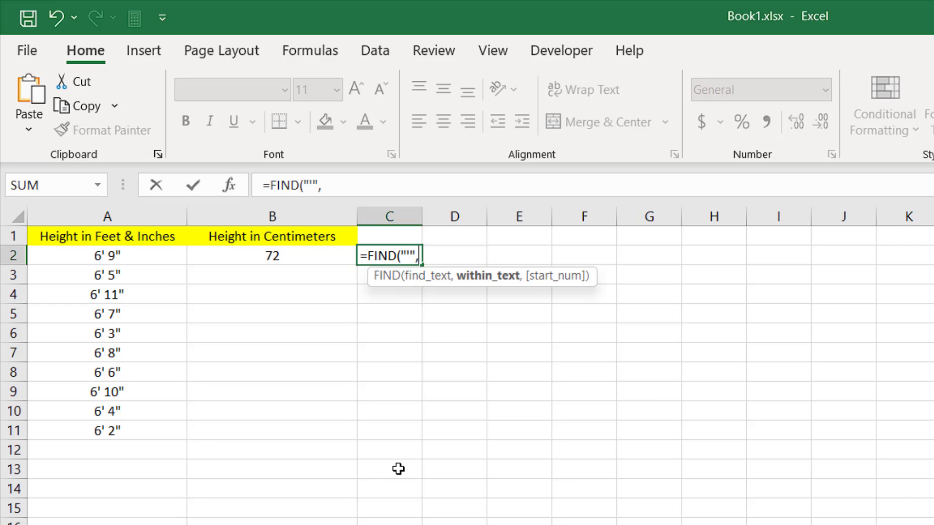
{"action": "left_click", "coordinate": [76, 260]}
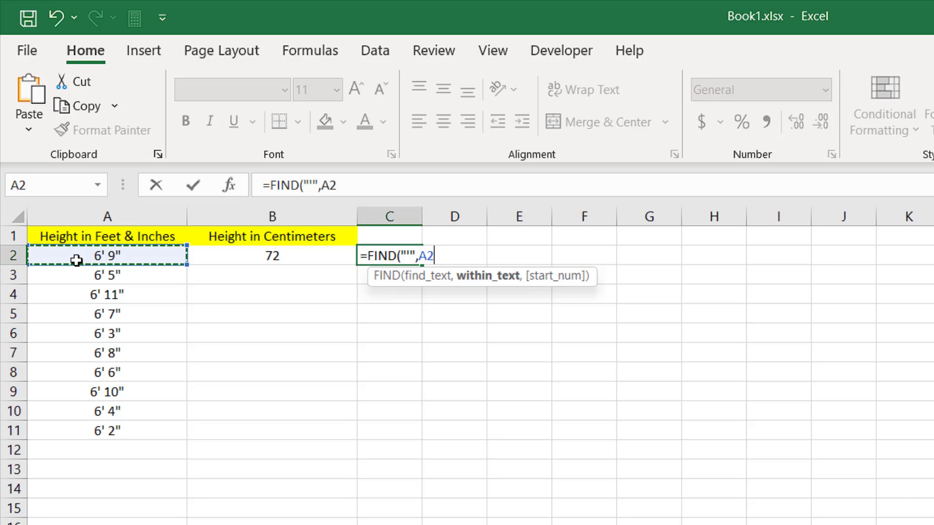
{"action": "type", "text": ")"}
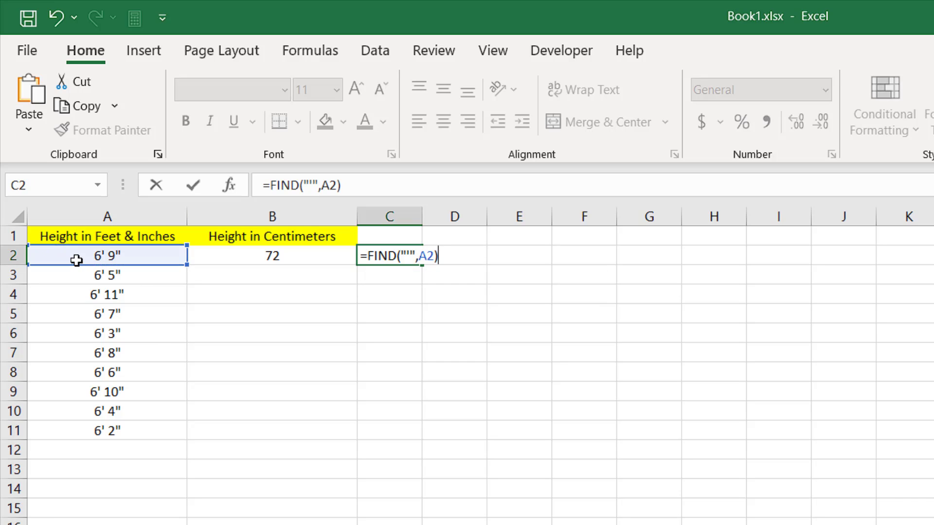
{"action": "key", "text": "Return"}
{"action": "left_click", "coordinate": [389, 261]}
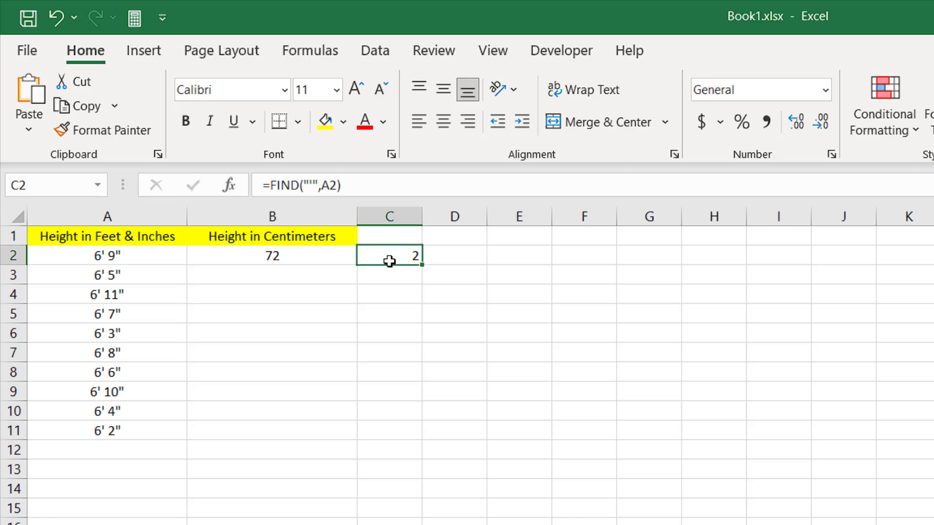
Add +1 to the end of C2's formula so it returns 3
{"action": "left_click", "coordinate": [392, 195]}
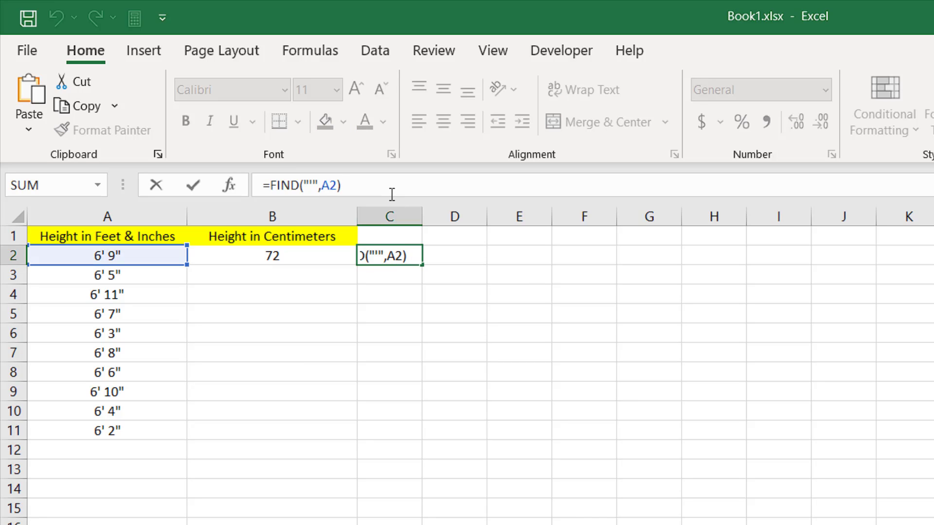
{"action": "type", "text": "="}
{"action": "key", "text": "BackSpace"}
{"action": "type", "text": "+1"}
{"action": "key", "text": "Return"}
{"action": "left_click", "coordinate": [397, 256]}
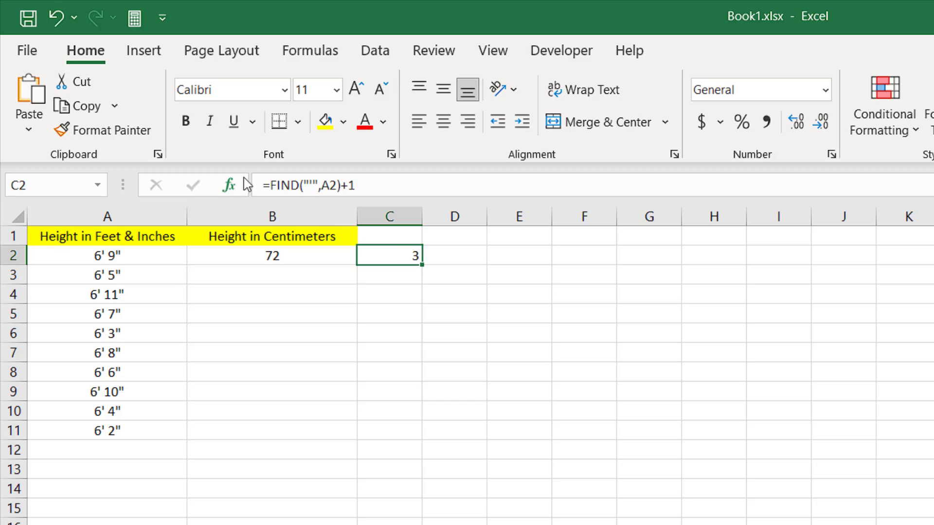
Wrap C2's formula as =MID(A2,FIND("'",A2)+1,LEN(A2)), showing 9"
{"action": "left_click", "coordinate": [268, 185]}
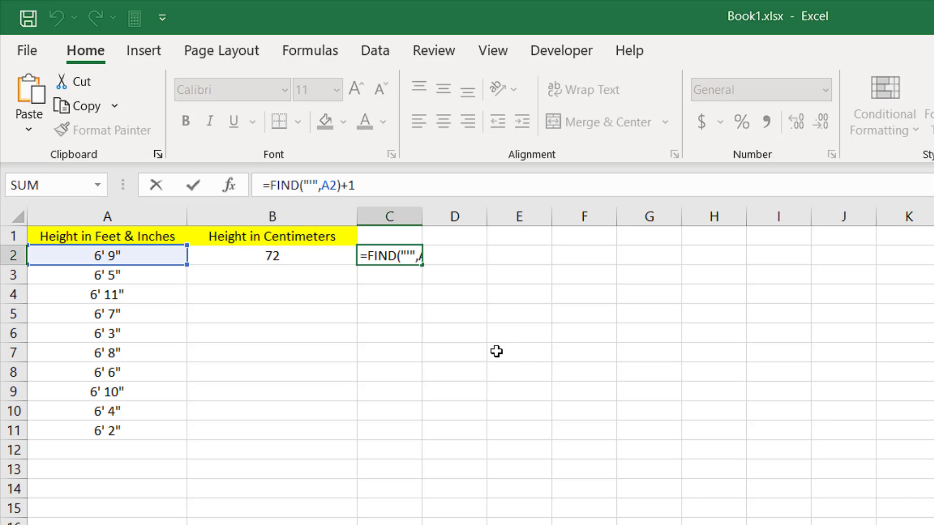
{"action": "type", "text": "Mid"}
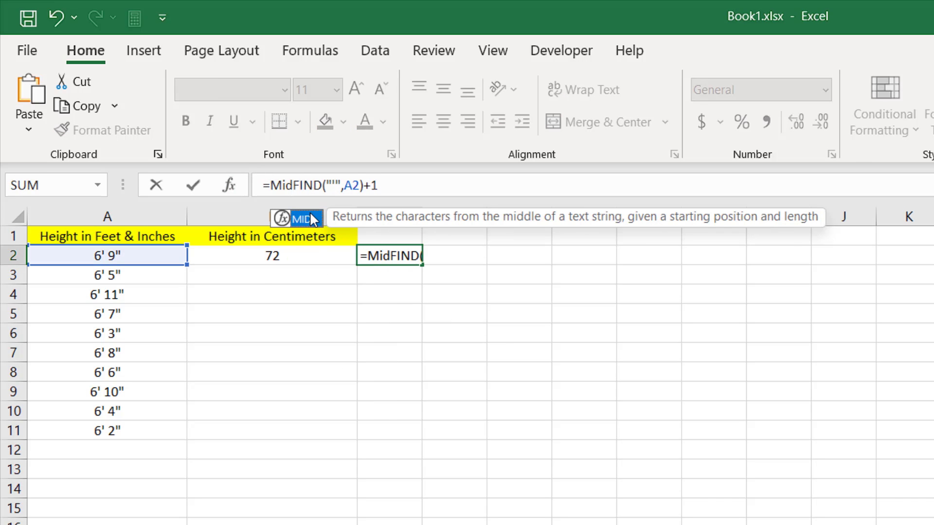
{"action": "double_click", "coordinate": [313, 217]}
{"action": "left_click", "coordinate": [297, 185]}
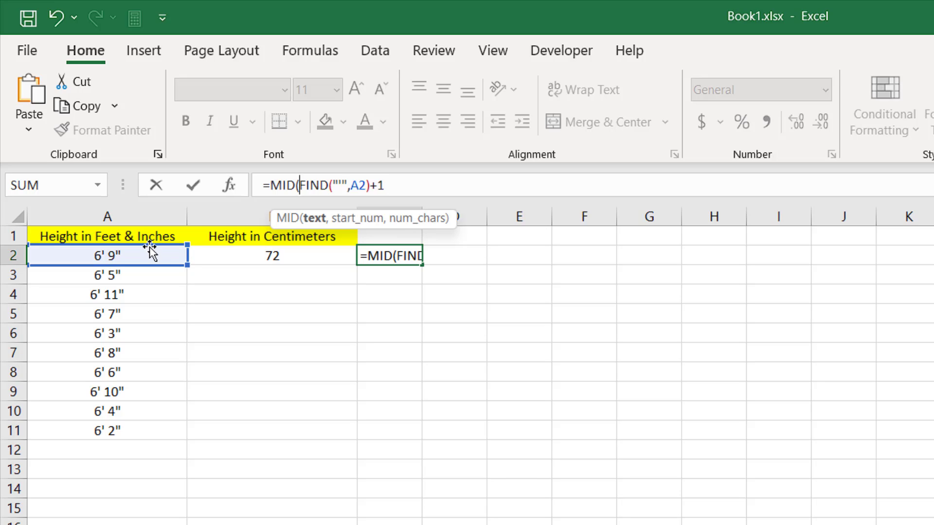
{"action": "left_click", "coordinate": [150, 254]}
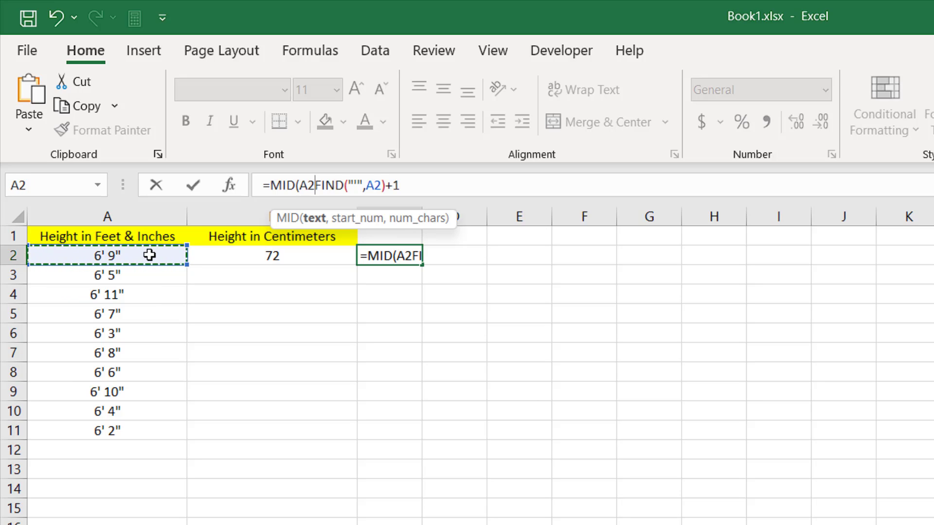
{"action": "type", "text": ","}
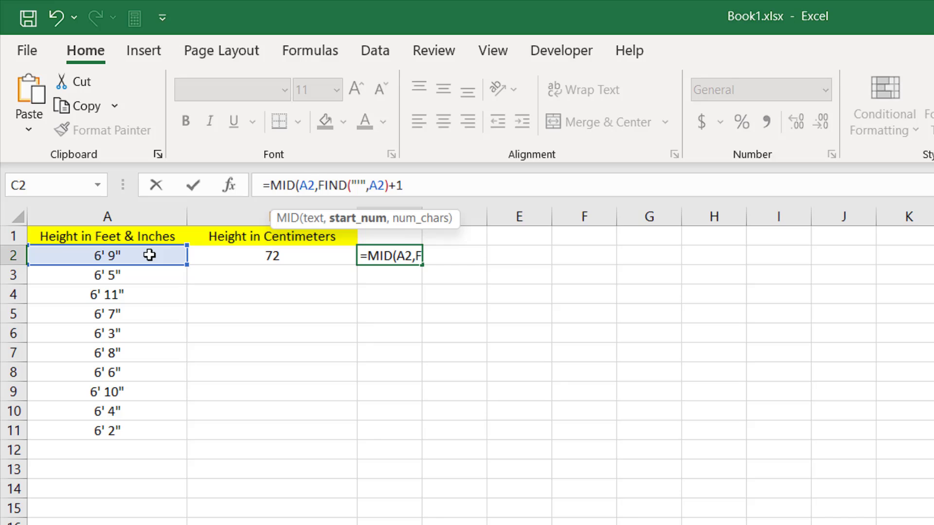
{"action": "left_click", "coordinate": [418, 188]}
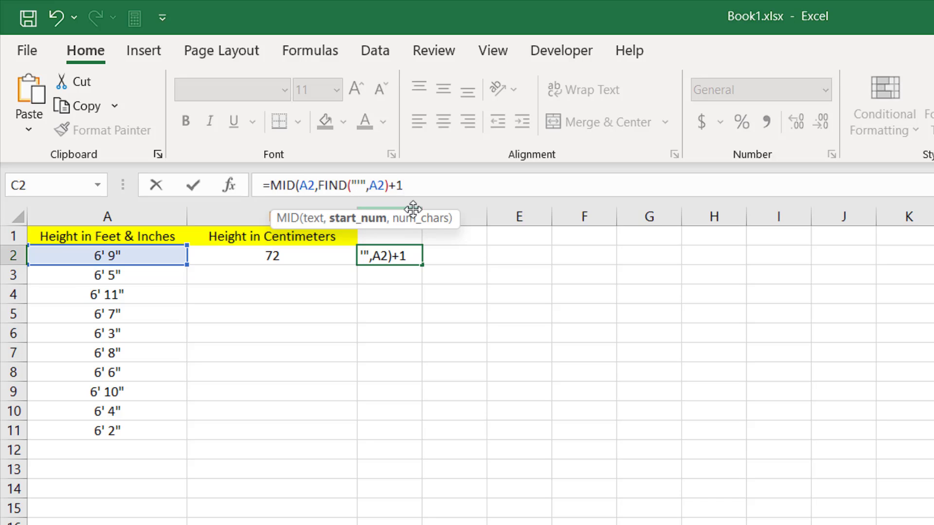
{"action": "type", "text": ","}
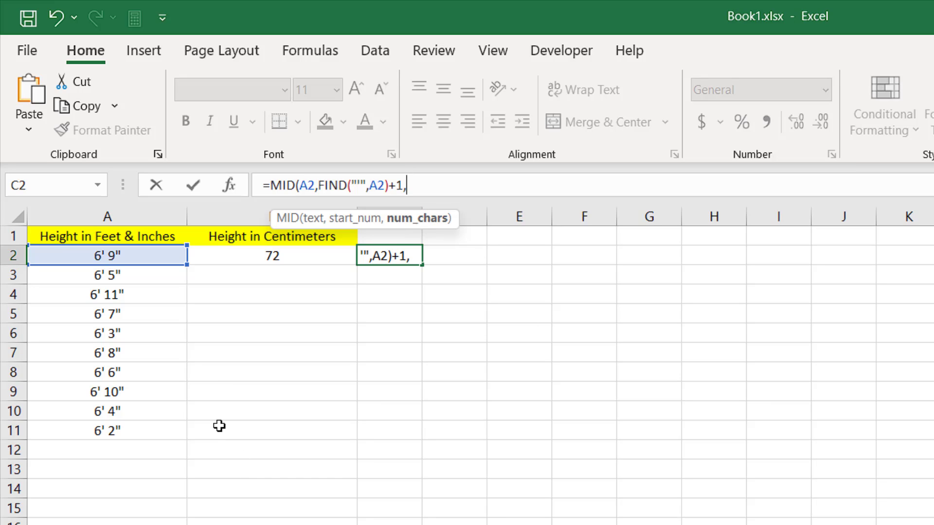
{"action": "type", "text": "len"}
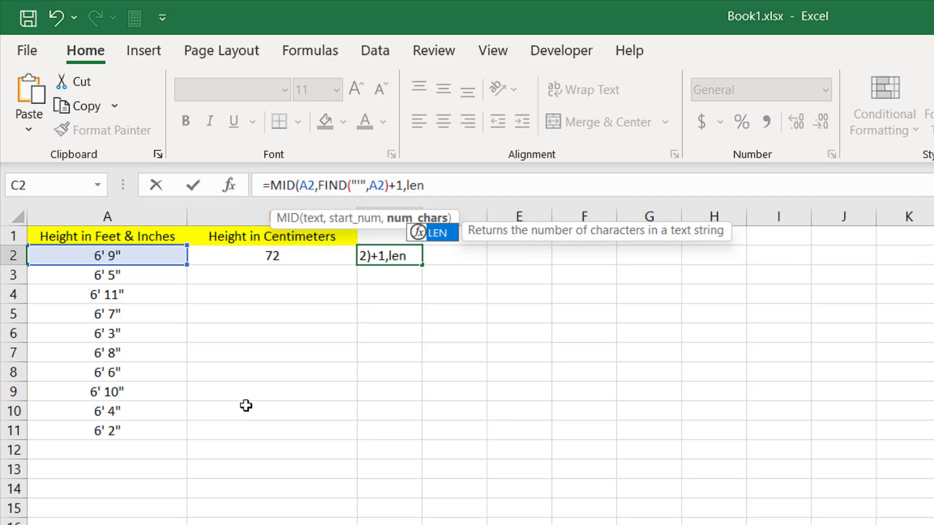
{"action": "key", "text": "Tab"}
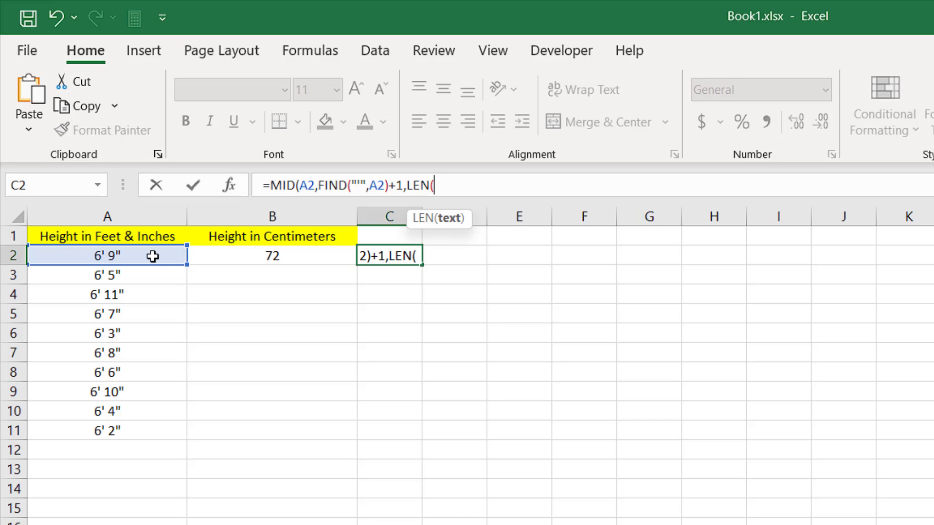
{"action": "left_click", "coordinate": [153, 257]}
{"action": "type", "text": ")"}
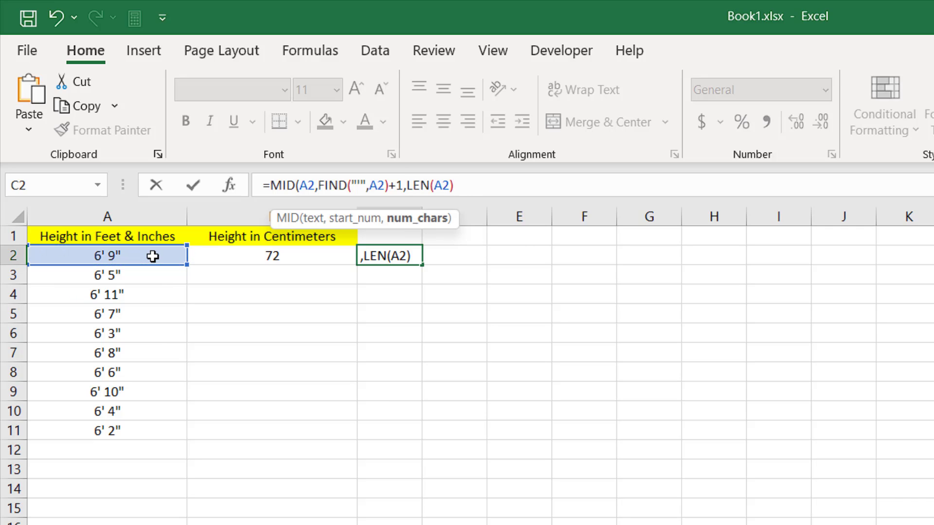
{"action": "key", "text": "Return"}
{"action": "key", "text": "Return"}
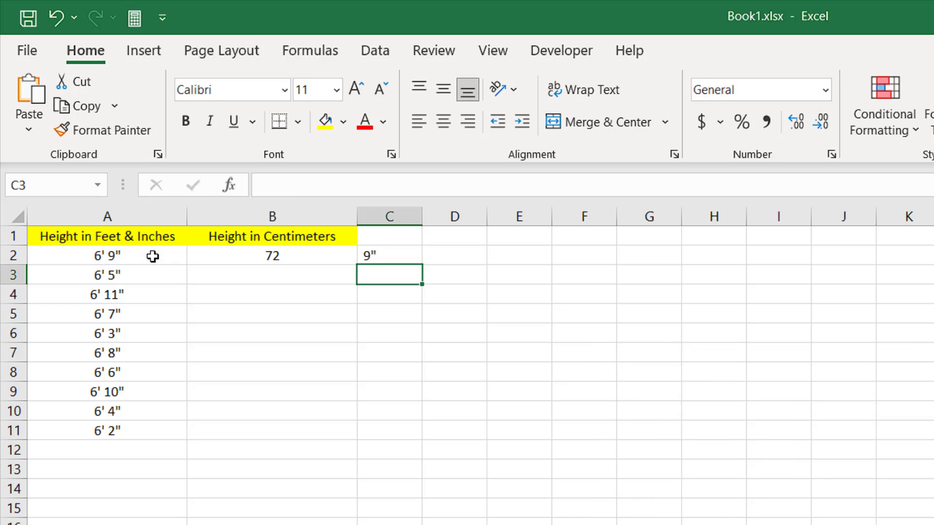
Wrap C2's MID in SUBSTITUTE to strip the inch mark, showing 9, then select the formula text
{"action": "left_click", "coordinate": [385, 257]}
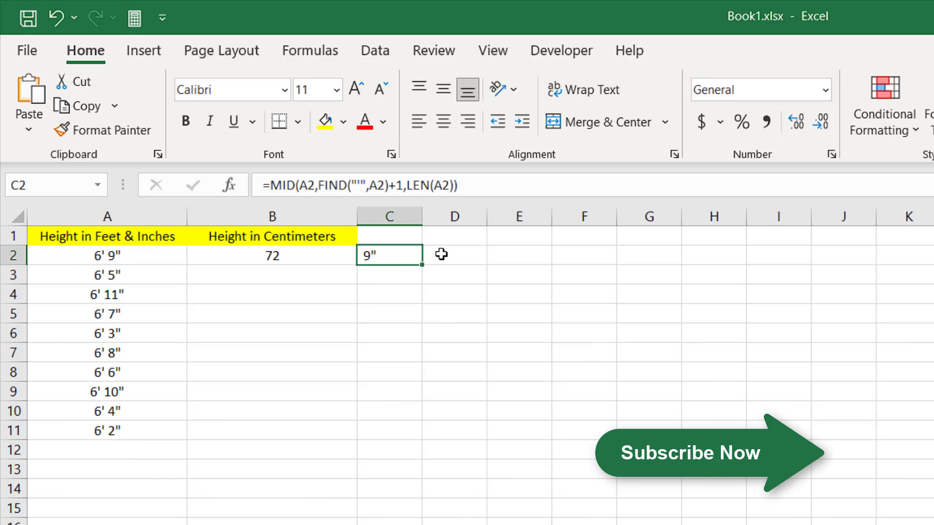
{"action": "left_click", "coordinate": [271, 186]}
{"action": "type", "text": "Su"}
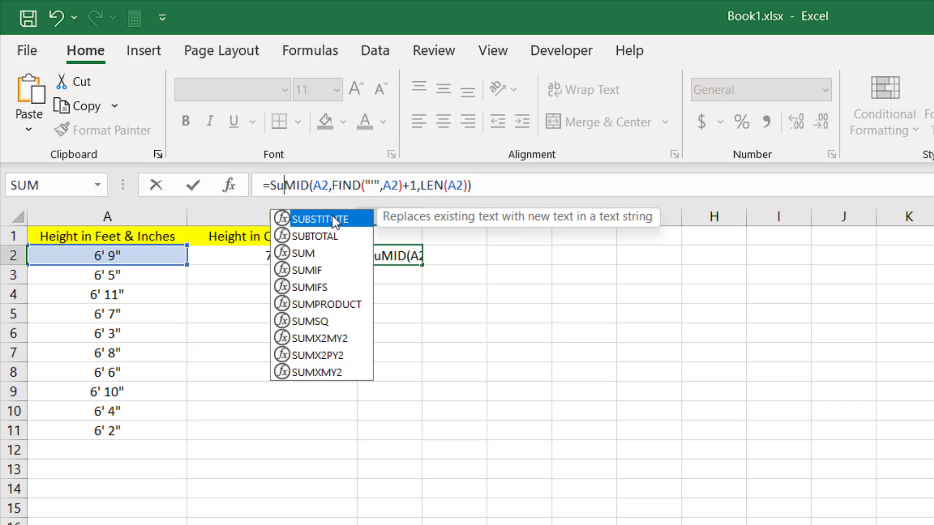
{"action": "double_click", "coordinate": [345, 223]}
{"action": "left_click", "coordinate": [611, 180]}
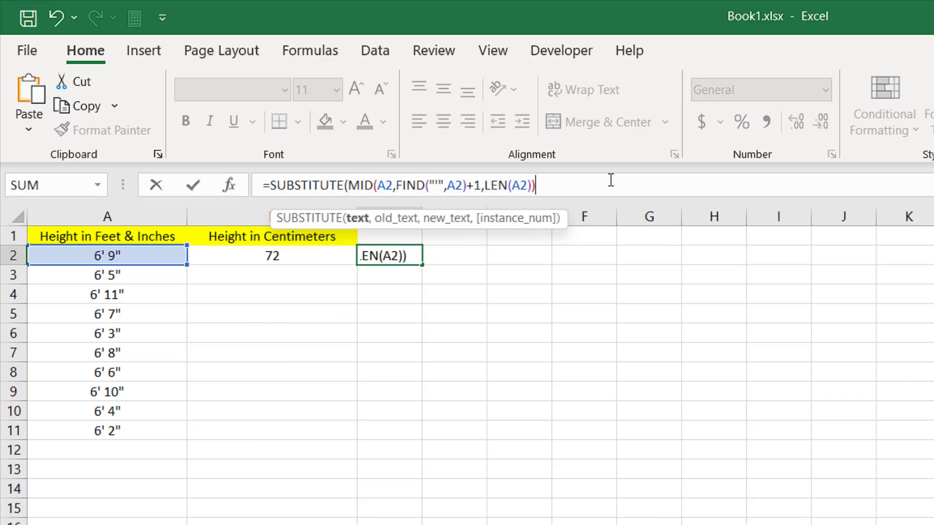
{"action": "type", "text": ","}
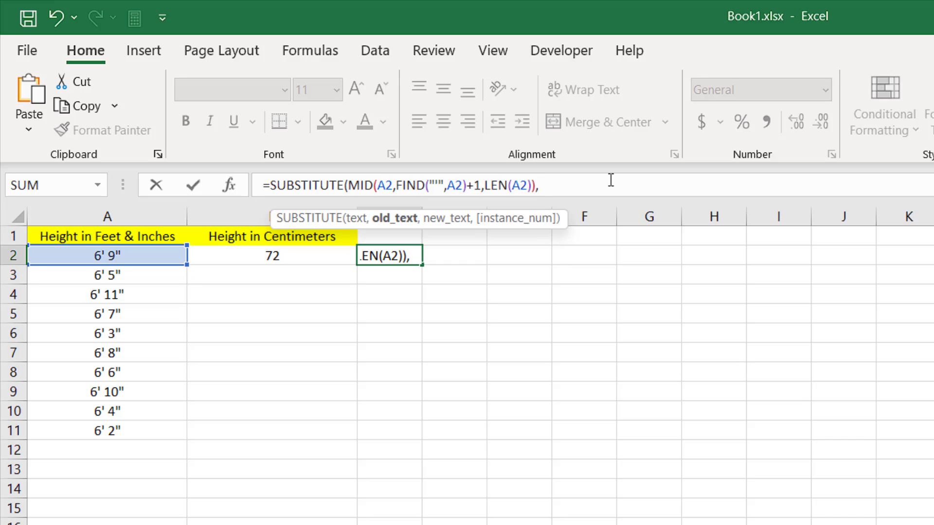
{"action": "type", "text": "\"\"\"\","}
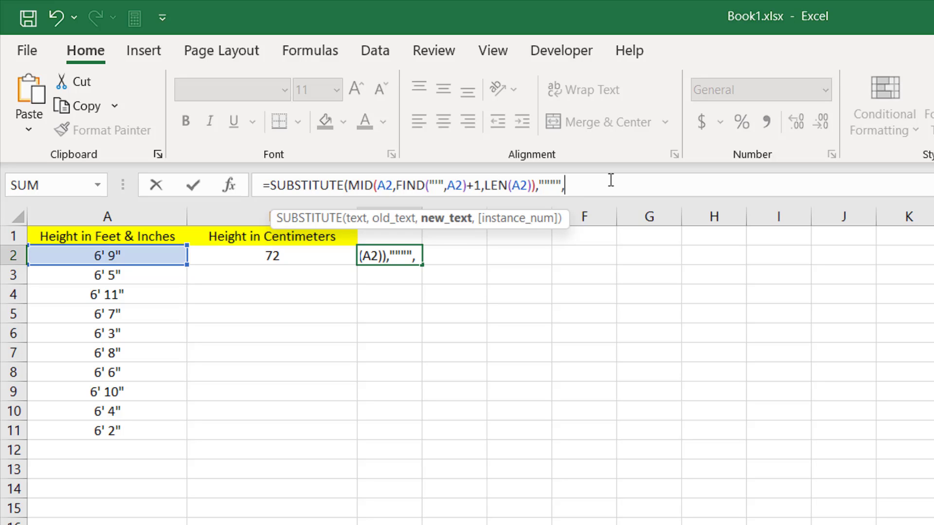
{"action": "type", "text": "\"\")"}
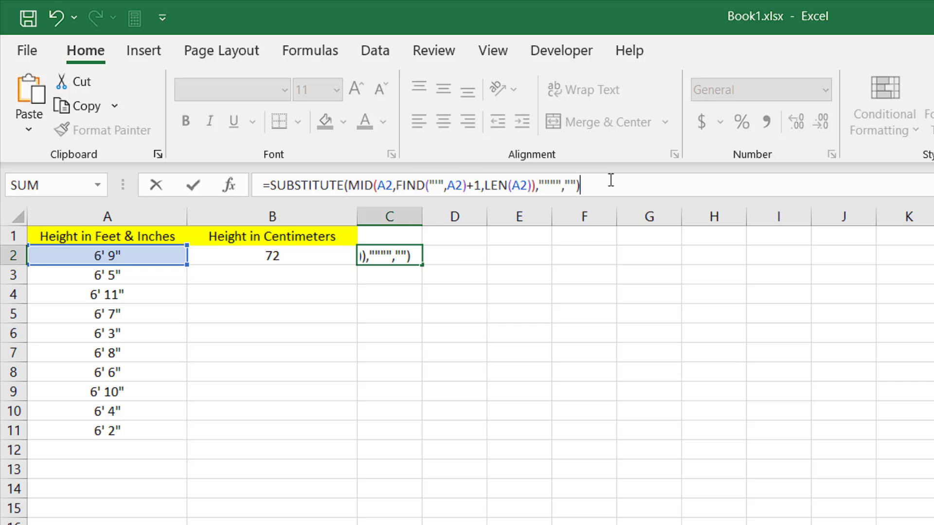
{"action": "key", "text": "Return"}
{"action": "left_click", "coordinate": [399, 253]}
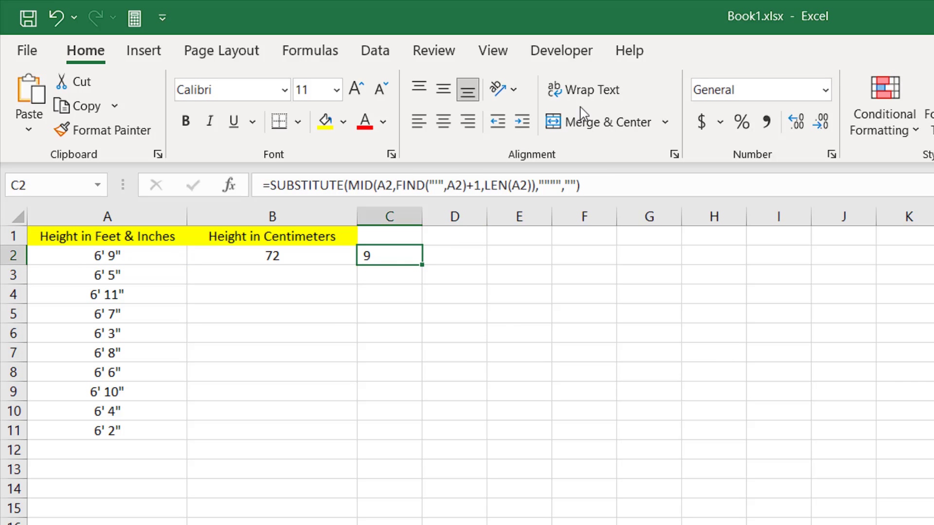
{"action": "left_click_drag", "start_coordinate": [596, 185], "coordinate": [271, 188]}
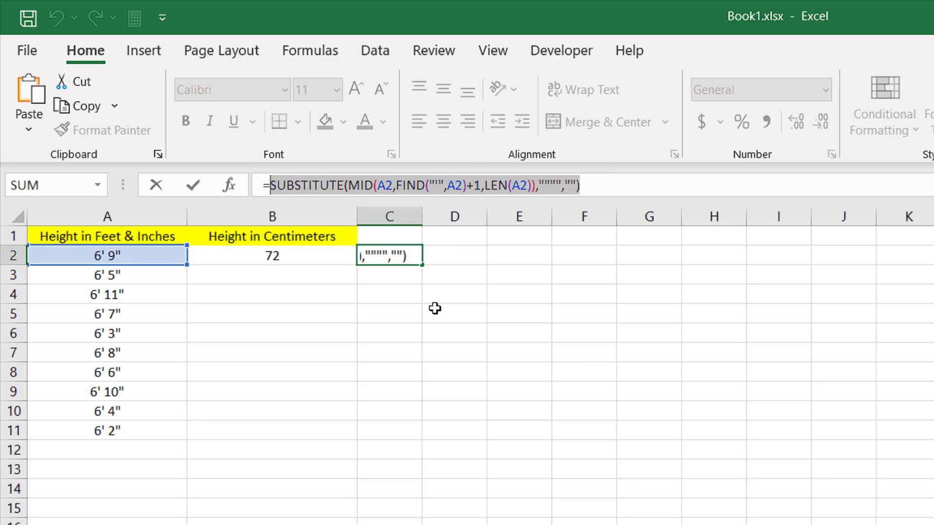
Append + and the pasted SUBSTITUTE/MID inches formula to B2's formula, giving 81
{"action": "key", "text": "Return"}
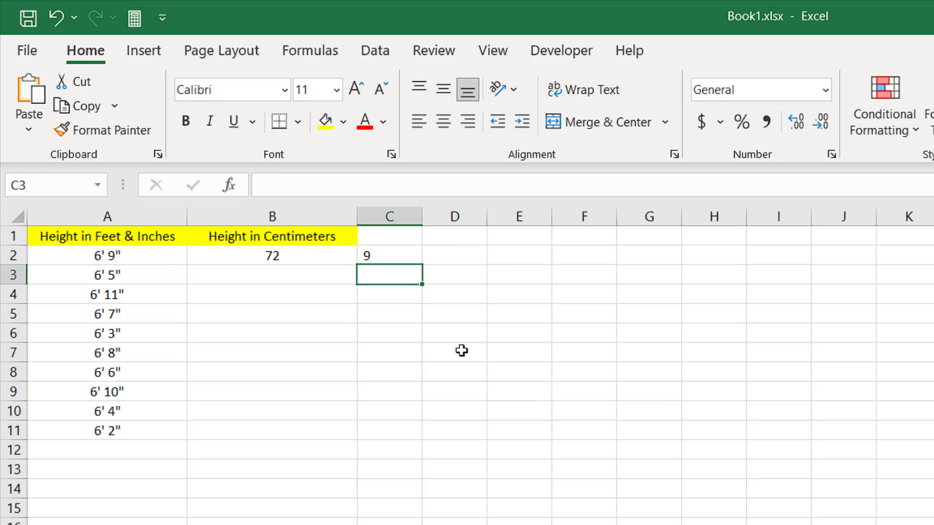
{"action": "left_click", "coordinate": [321, 241]}
{"action": "key", "text": "Down"}
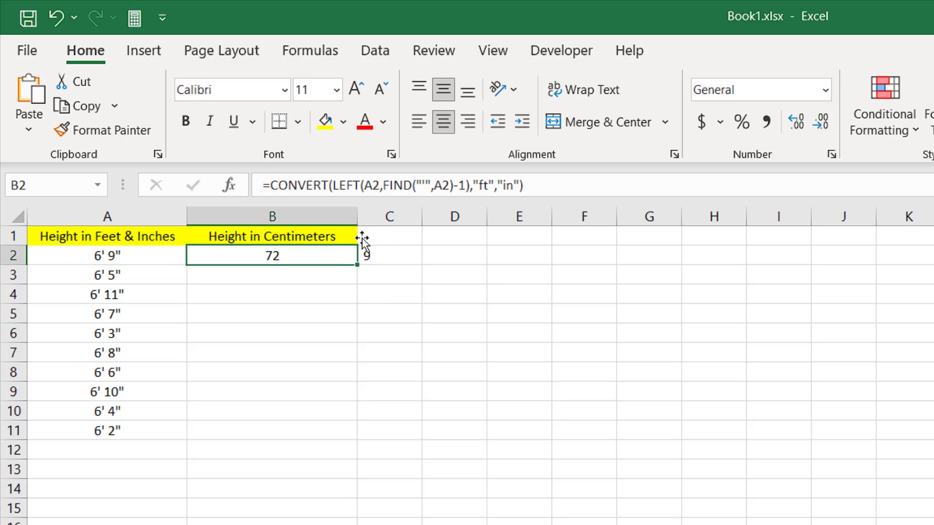
{"action": "left_click", "coordinate": [562, 185]}
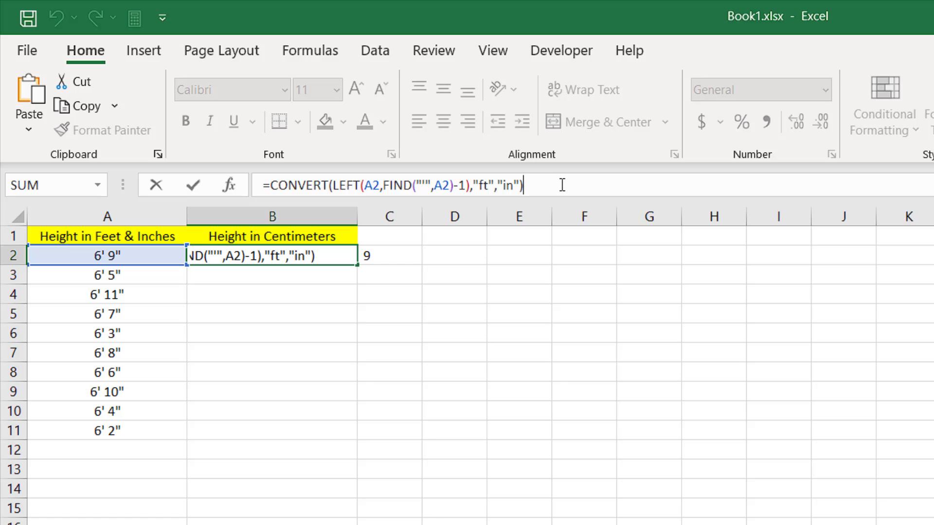
{"action": "type", "text": "="}
{"action": "key", "text": "BackSpace"}
{"action": "type", "text": "+"}
{"action": "key", "text": "ctrl+v"}
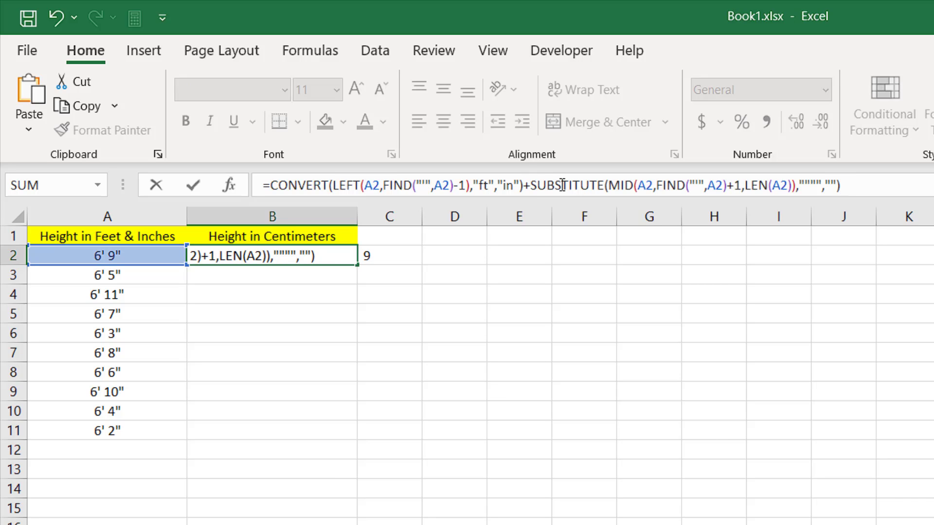
{"action": "key", "text": "Return"}
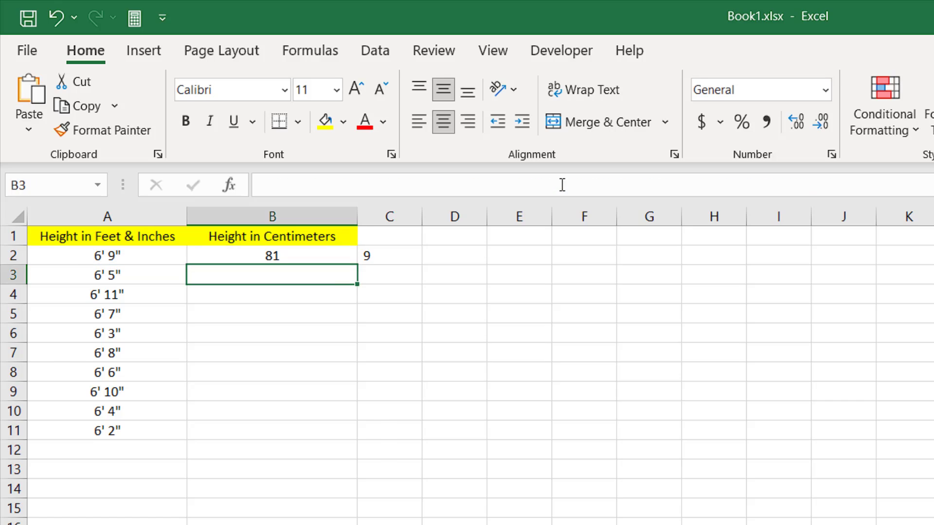
{"action": "left_click", "coordinate": [70, 267]}
{"action": "left_click", "coordinate": [77, 259]}
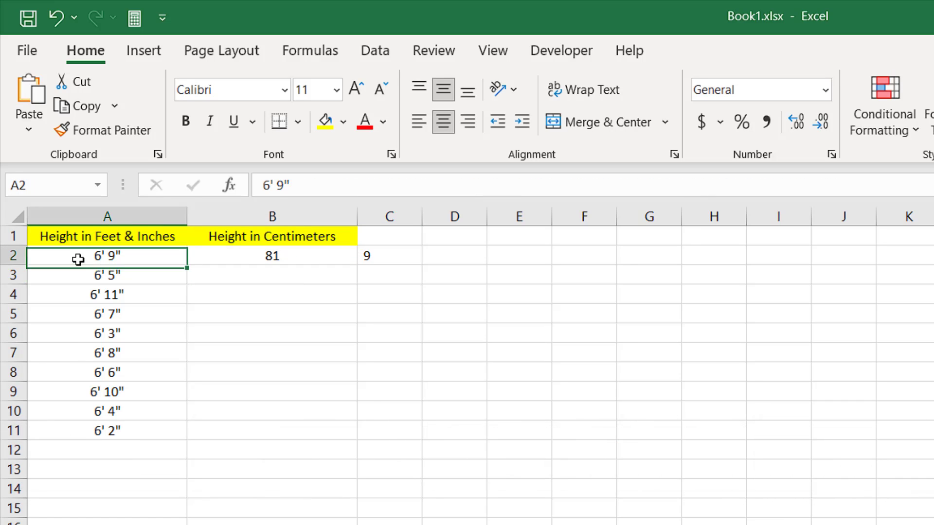
{"action": "left_click", "coordinate": [256, 248]}
Wrap B2's total inches in CONVERT from "in" to "cm", showing 205.74
{"action": "left_click", "coordinate": [270, 185]}
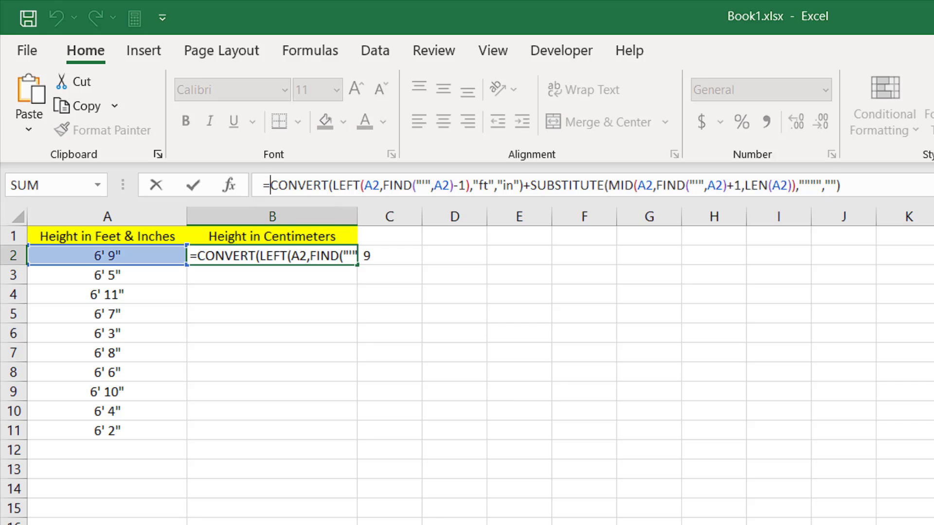
{"action": "type", "text": "Co"}
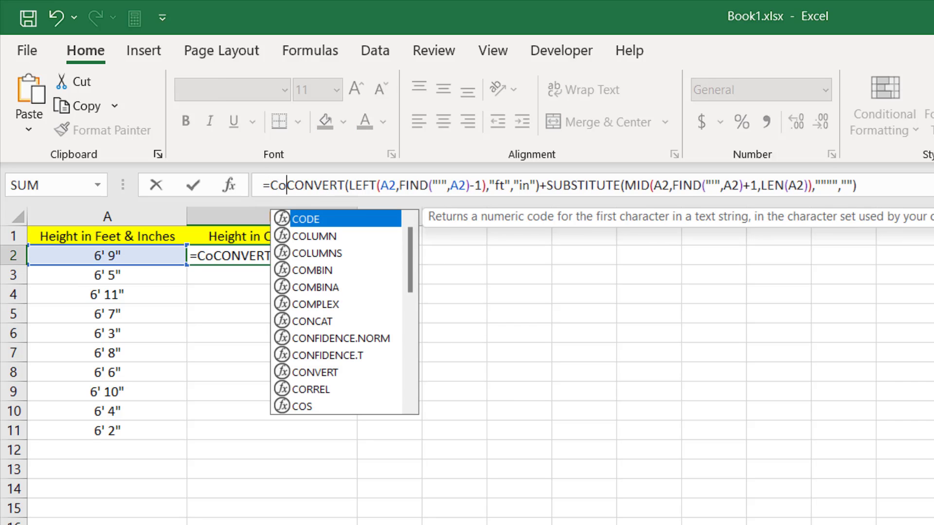
{"action": "type", "text": "n"}
{"action": "double_click", "coordinate": [318, 275]}
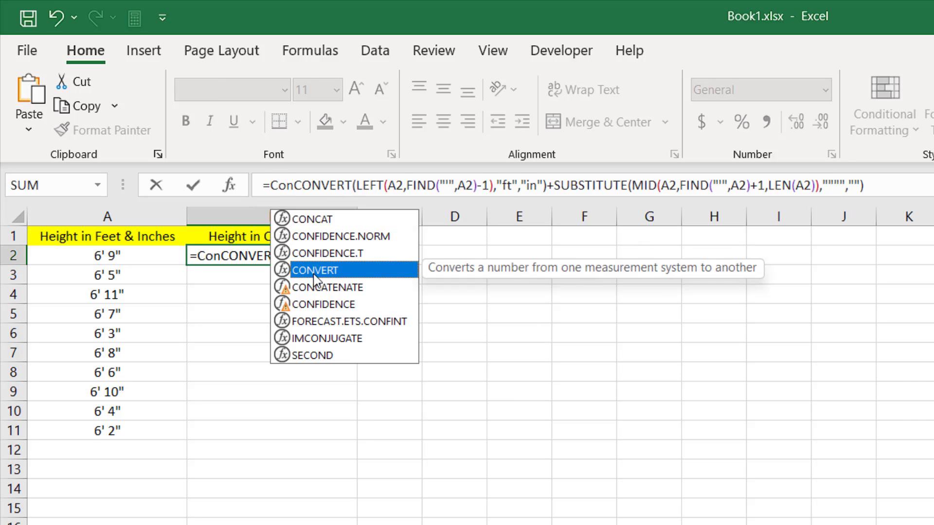
{"action": "left_click", "coordinate": [922, 187]}
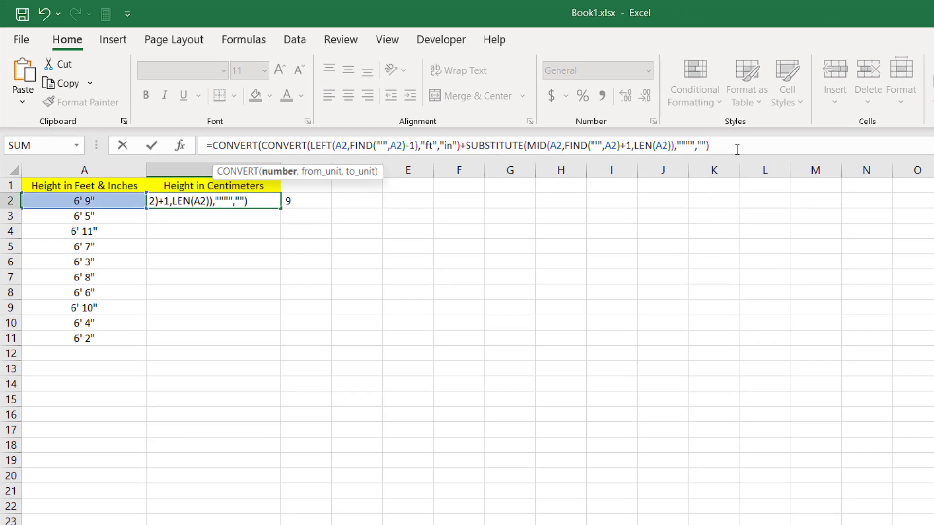
{"action": "type", "text": ","}
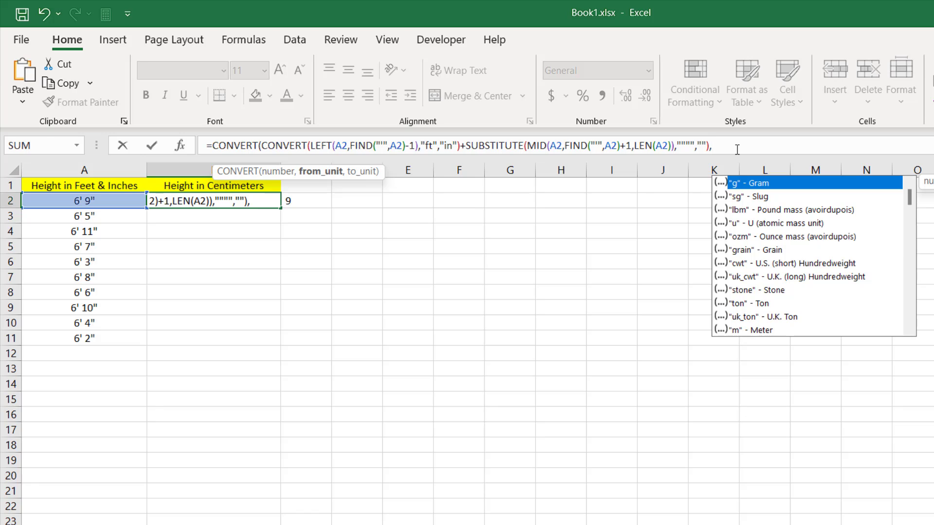
{"action": "type", "text": "\"in\","}
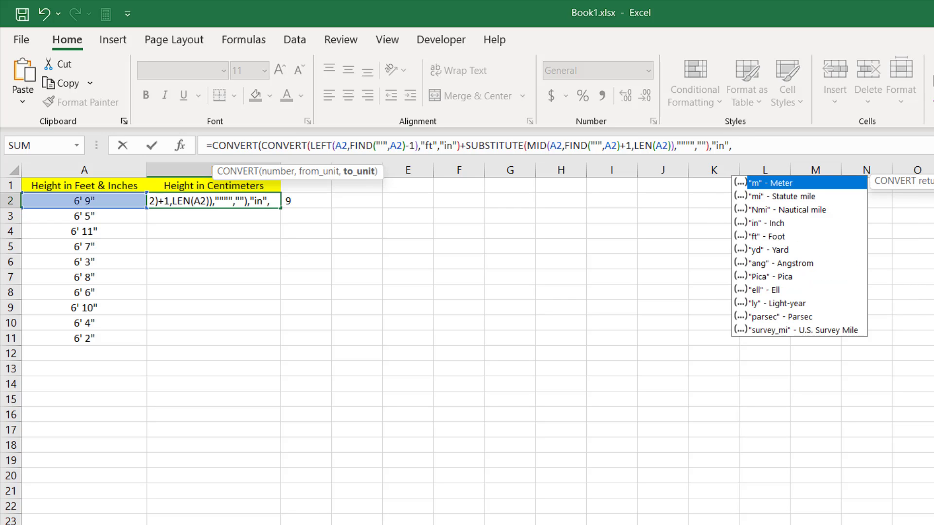
{"action": "type", "text": "\"cm"}
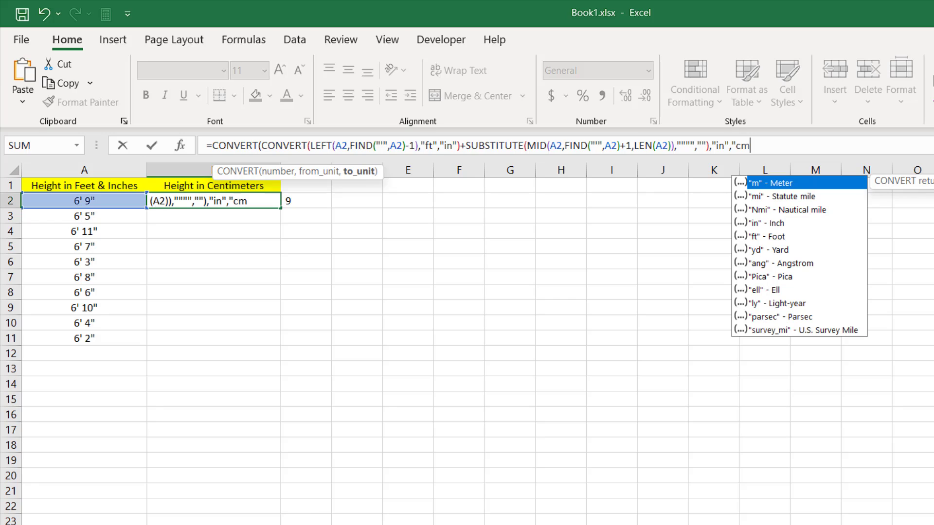
{"action": "type", "text": "\")"}
{"action": "key", "text": "Return"}
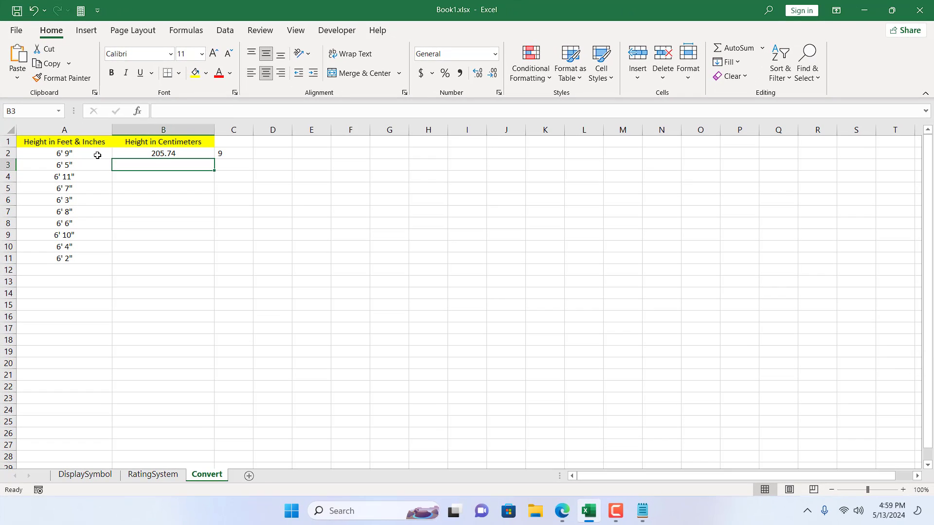
Fill B2's formula down to B11 and check the centimeter results, 187.96 to 210.82
{"action": "left_click", "coordinate": [117, 188]}
{"action": "left_click", "coordinate": [158, 155]}
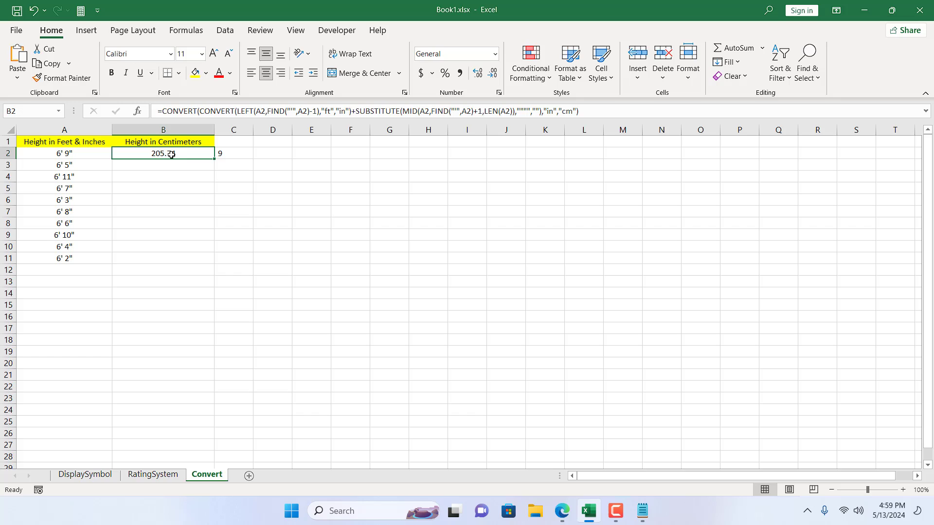
{"action": "double_click", "coordinate": [214, 159]}
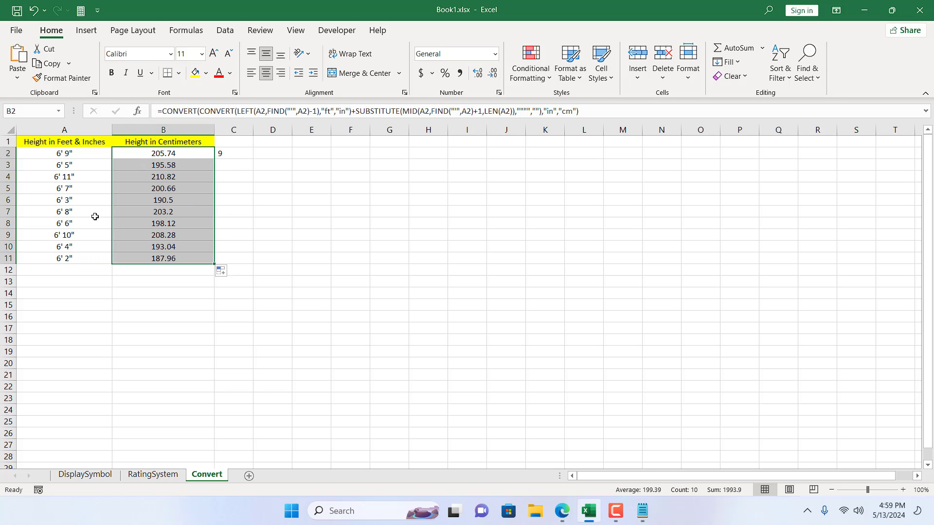
{"action": "left_click", "coordinate": [73, 201]}
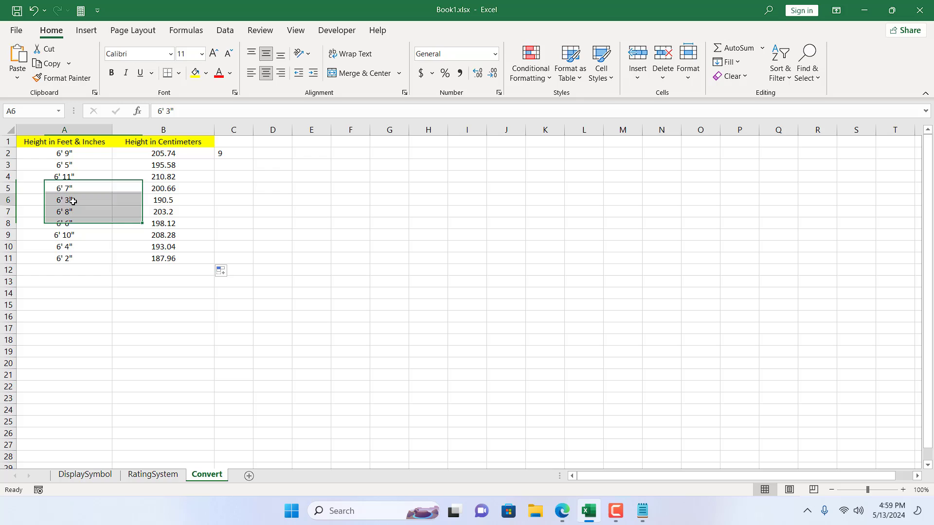
{"action": "left_click", "coordinate": [145, 204]}
{"action": "left_click_drag", "start_coordinate": [163, 258], "coordinate": [163, 154]}
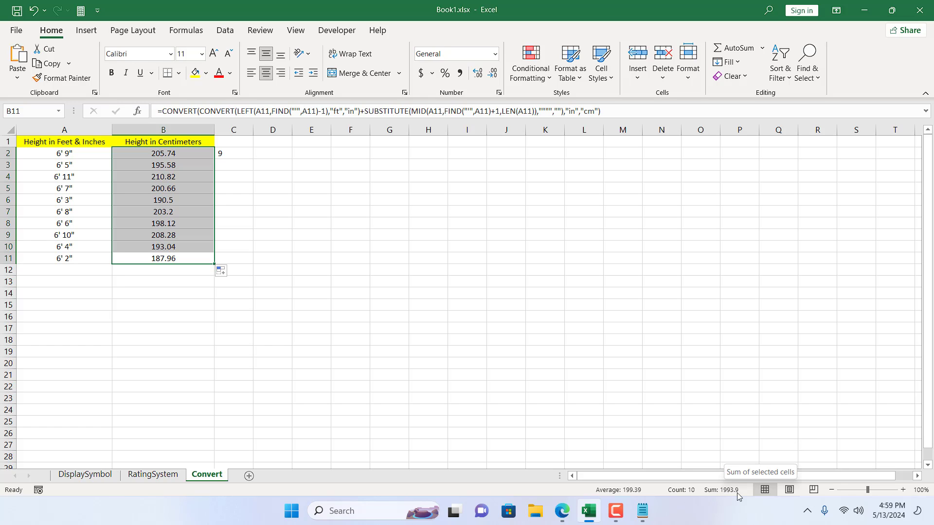
{"action": "left_click", "coordinate": [247, 234]}
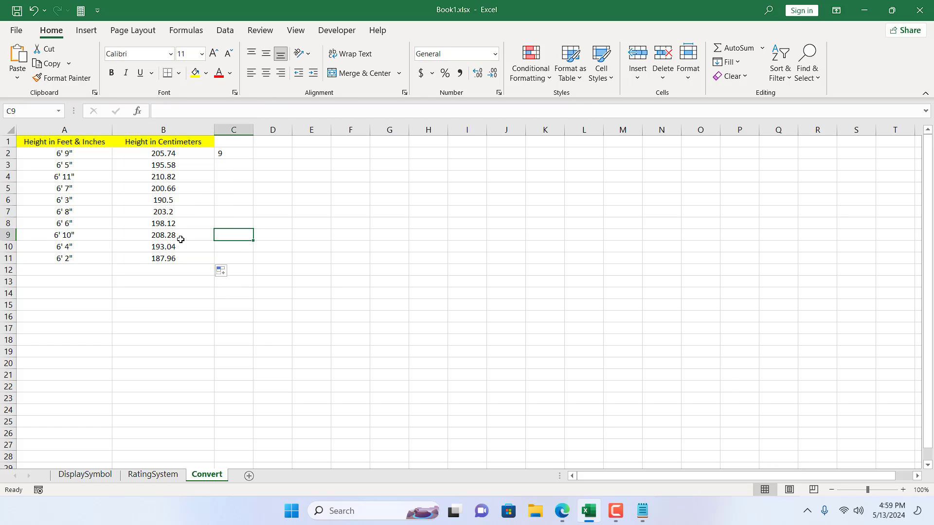
{"action": "left_click", "coordinate": [76, 154]}
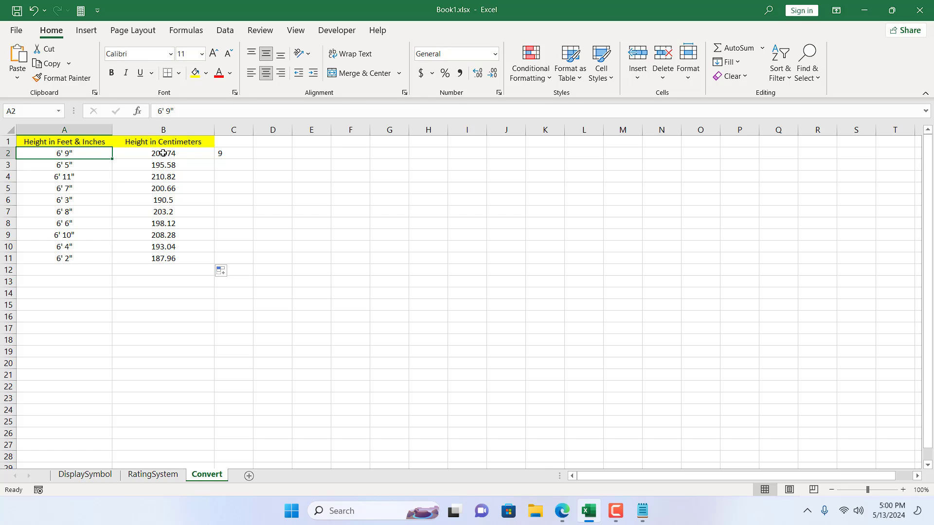
{"action": "left_click", "coordinate": [187, 155]}
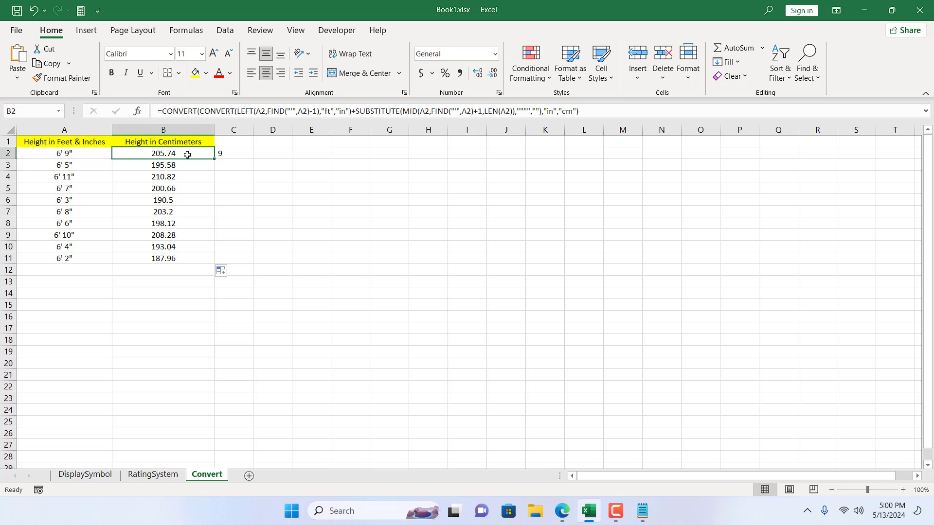